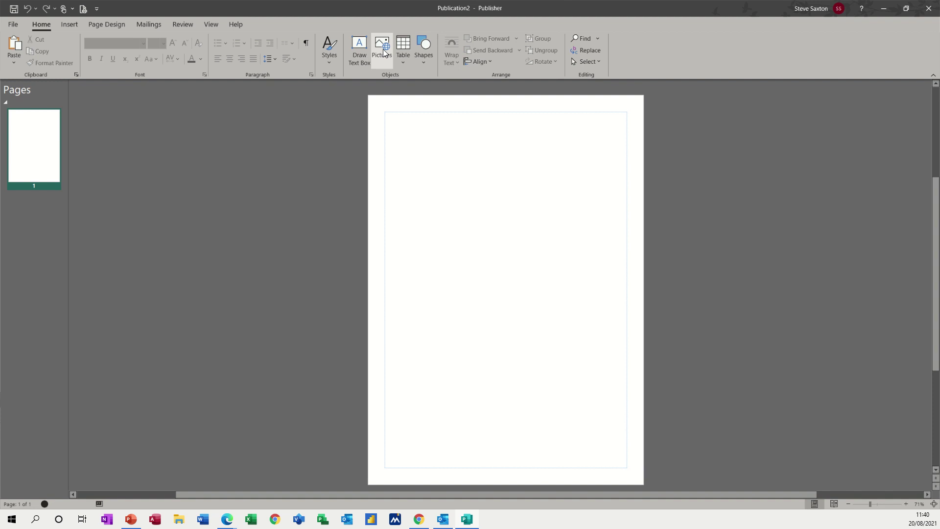
Step: Draw a text box near the top-left corner of the page
{"action": "left_click", "coordinate": [422, 62]}
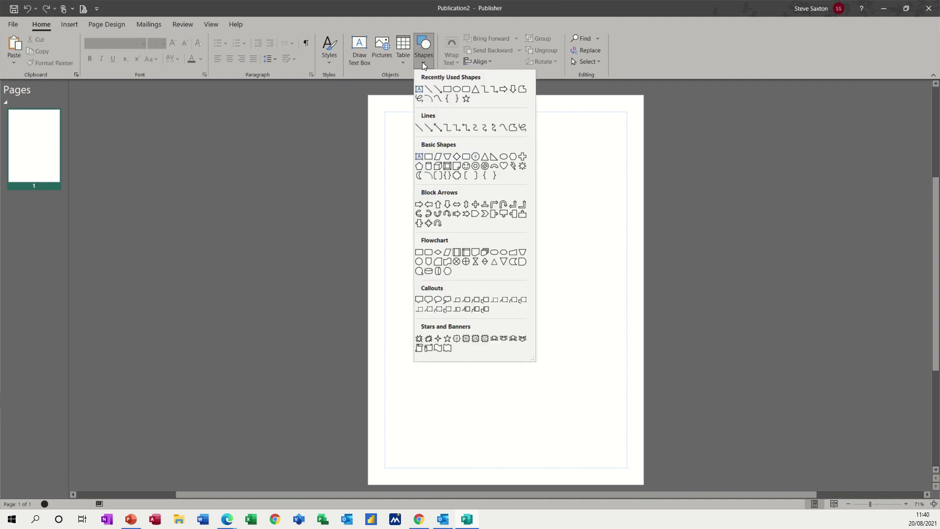
{"action": "left_click", "coordinate": [422, 62]}
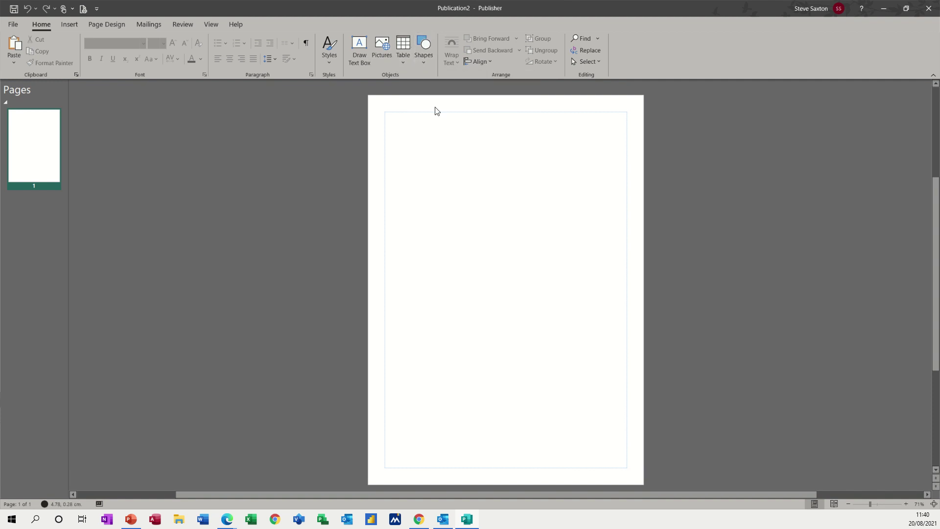
{"action": "left_click", "coordinate": [356, 45]}
{"action": "mouse_move", "coordinate": [394, 114]}
{"action": "left_mouse_down"}
{"action": "mouse_move", "coordinate": [451, 146]}
{"action": "mouse_move", "coordinate": [490, 153]}
{"action": "left_mouse_up"}
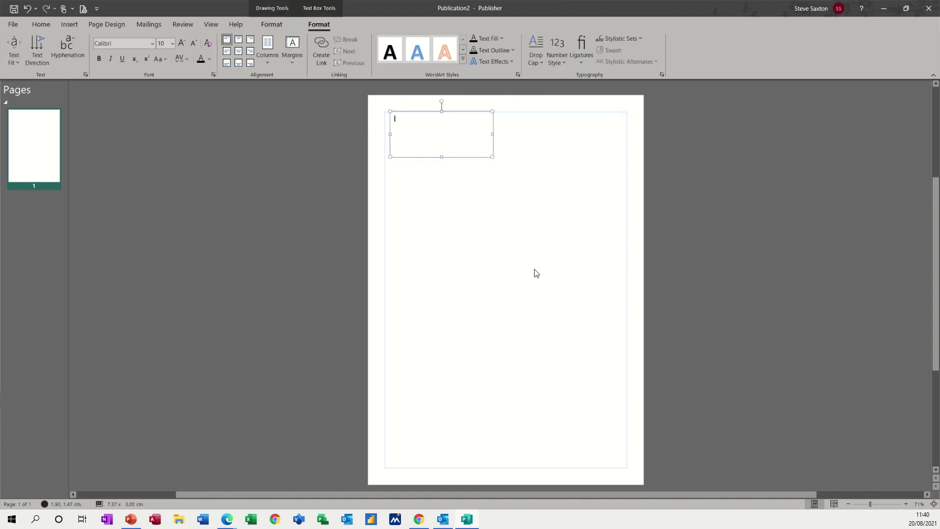
{"action": "type", "text": "Test"}
Step: Shrink the text box to a single line high and reselect it
{"action": "left_click_drag", "start_coordinate": [441, 157], "coordinate": [435, 131]}
{"action": "left_click", "coordinate": [460, 149]}
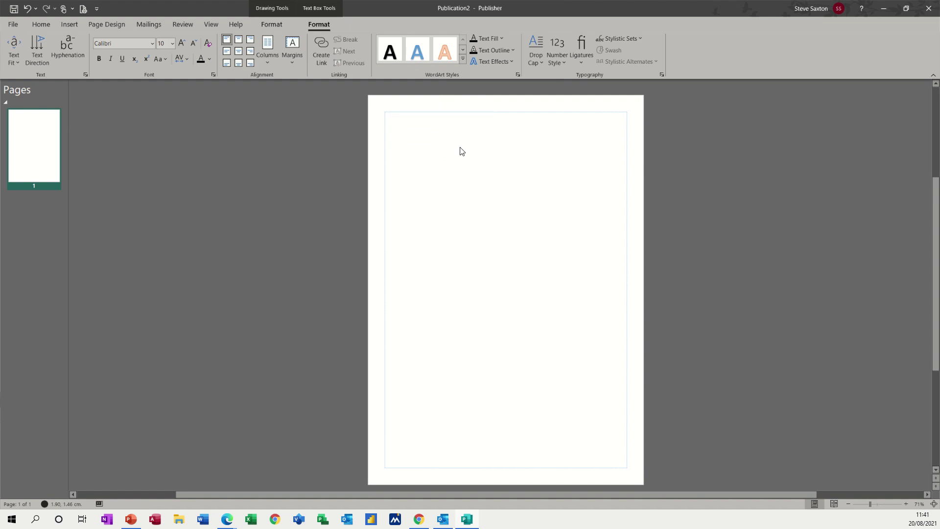
{"action": "left_click", "coordinate": [413, 128]}
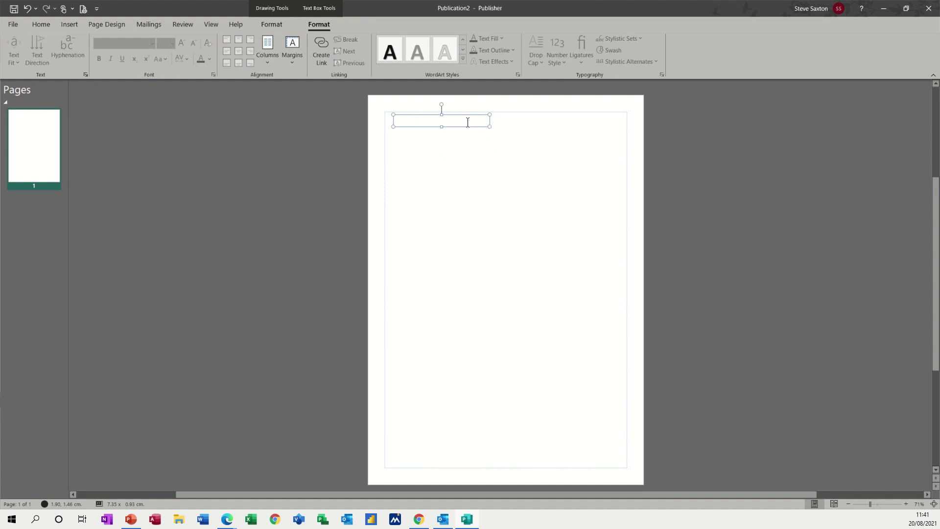
Step: Fill the box with test text, resize it to 7.35 x 1.79 cm, then delete the text
{"action": "left_click", "coordinate": [448, 122]}
{"action": "type", "text": "e"}
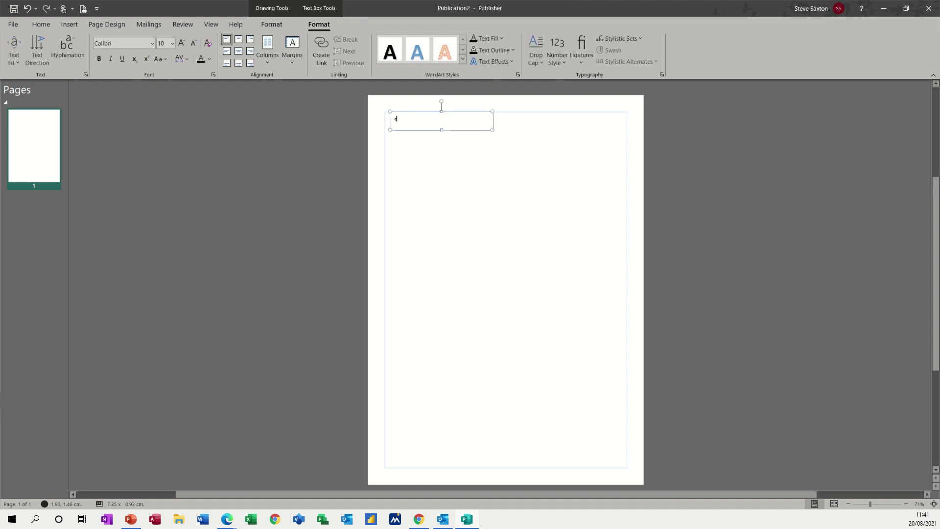
{"action": "type", "text": "djhgdfjug jug rkh tkjhtkh tkjhtkjht kjht kjht kjht"}
{"action": "left_click_drag", "start_coordinate": [442, 130], "coordinate": [442, 155]}
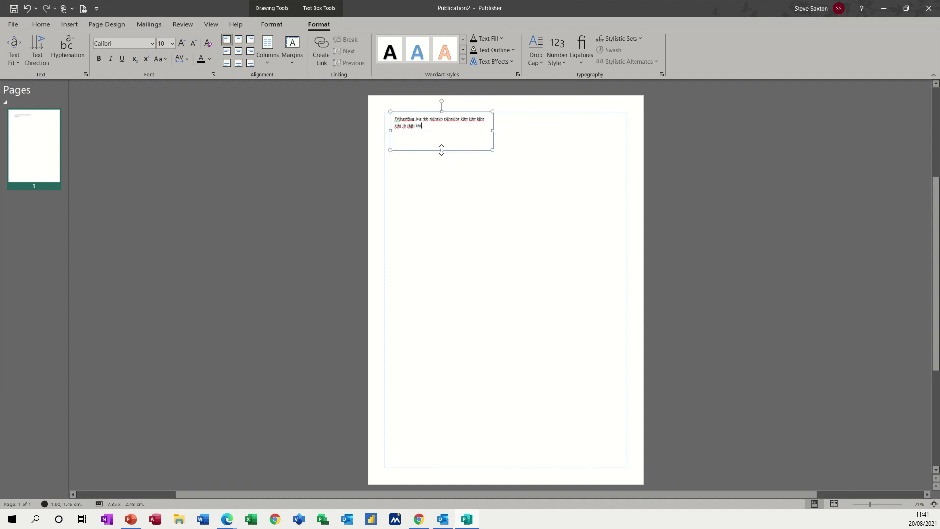
{"action": "left_click_drag", "start_coordinate": [441, 150], "coordinate": [441, 141]}
{"action": "triple_click", "coordinate": [419, 126]}
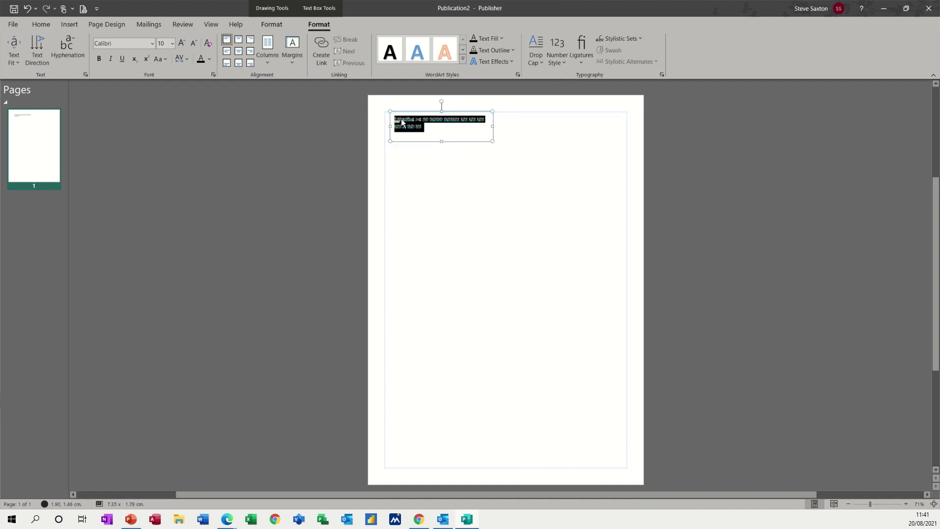
{"action": "key", "text": "Delete"}
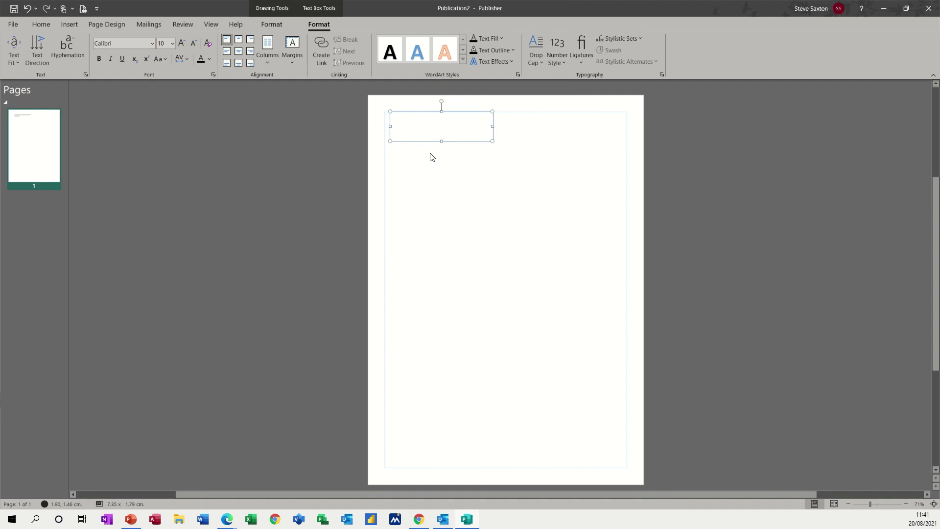
{"action": "left_click", "coordinate": [419, 140]}
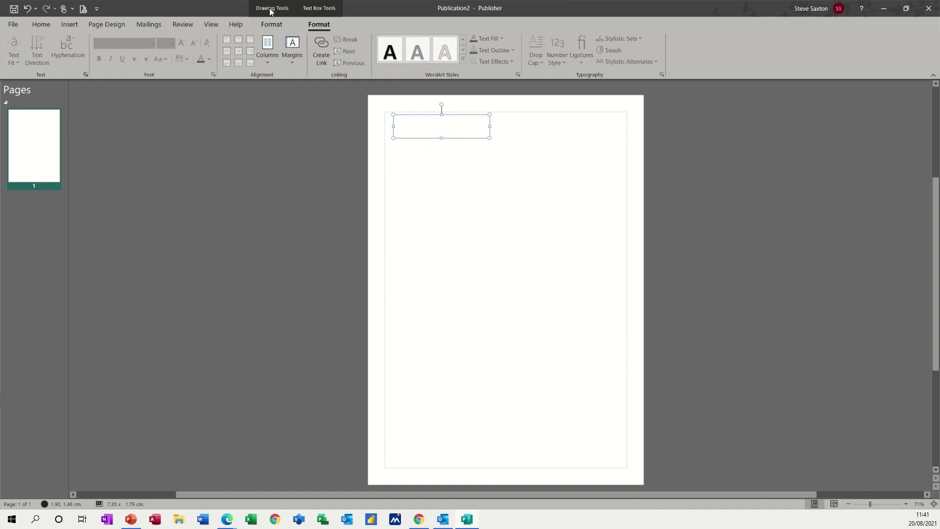
Step: Outline the text box in red and drag a copy just below and to the right
{"action": "left_click", "coordinate": [271, 25]}
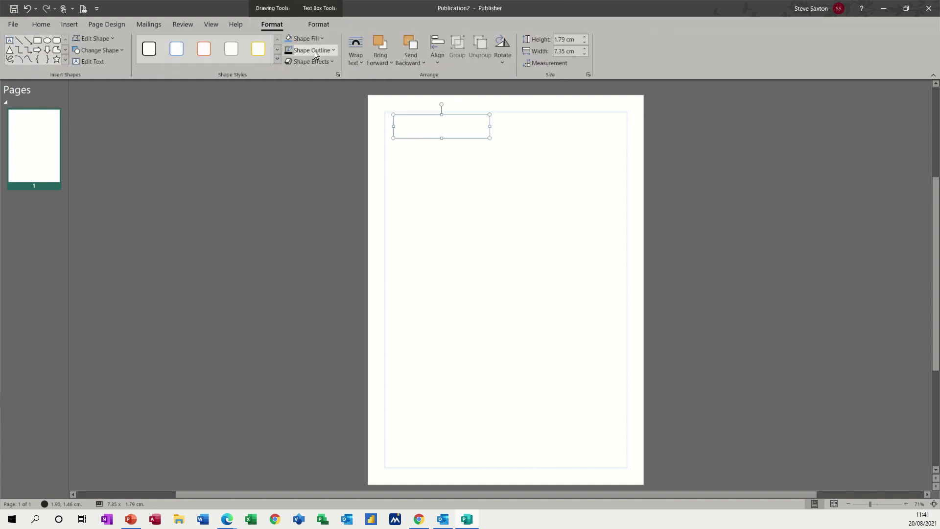
{"action": "left_click", "coordinate": [329, 51]}
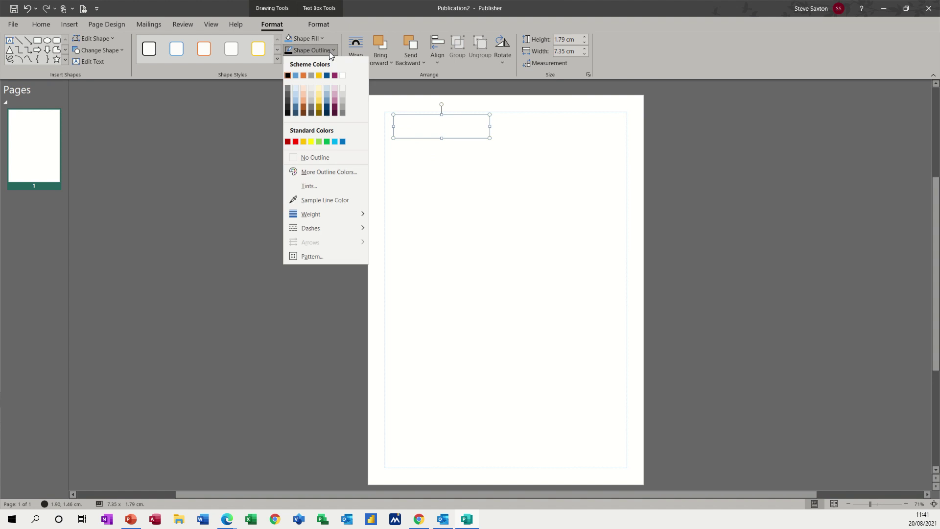
{"action": "left_click", "coordinate": [296, 142]}
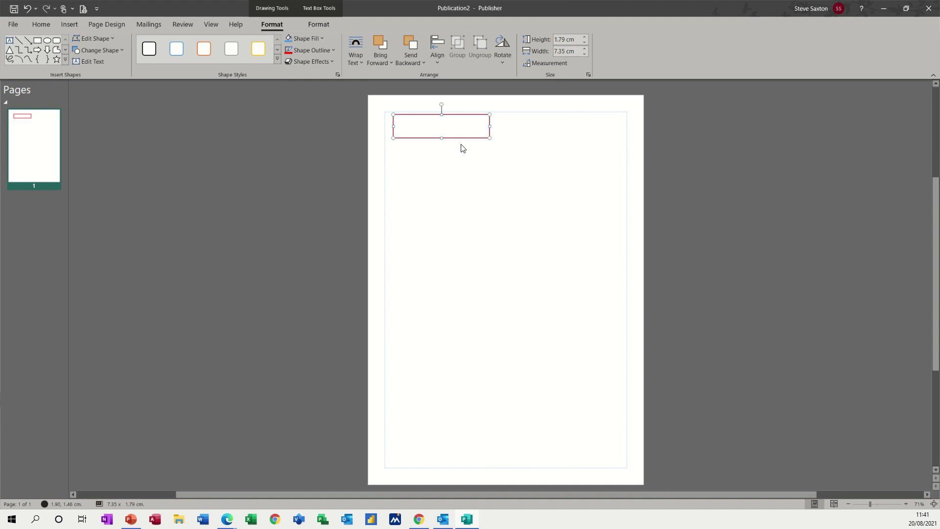
{"action": "left_click_drag", "start_coordinate": [462, 138], "coordinate": [476, 169]}
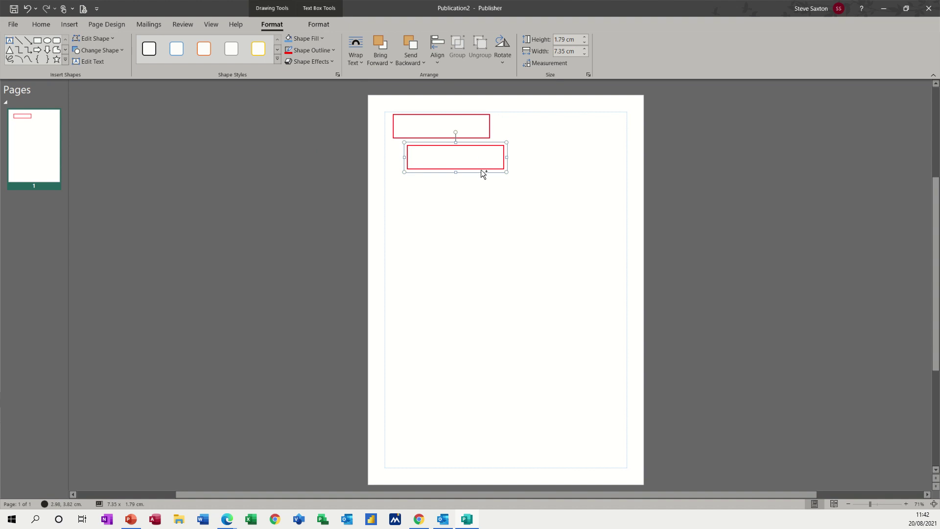
{"action": "left_click", "coordinate": [480, 170]}
Step: Copy the red text box again, further down and to the right
{"action": "left_click", "coordinate": [476, 178]}
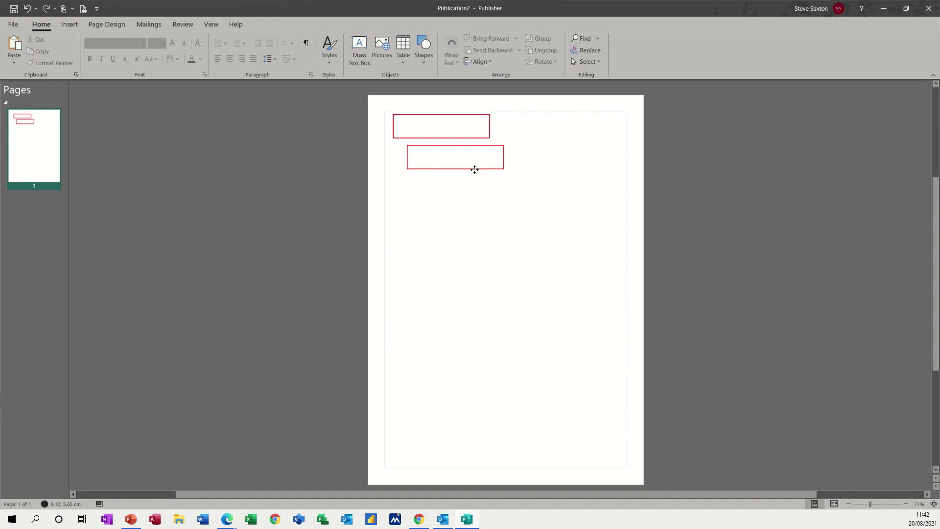
{"action": "left_click", "coordinate": [474, 169]}
{"action": "left_click_drag", "start_coordinate": [474, 169], "coordinate": [488, 201]}
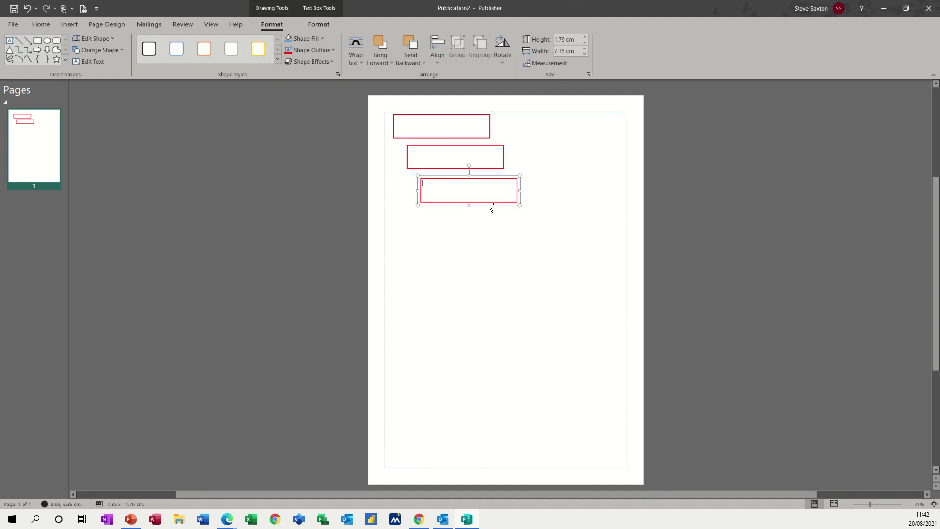
Step: Link the top box to the second, and the second to the third
{"action": "left_click", "coordinate": [413, 130]}
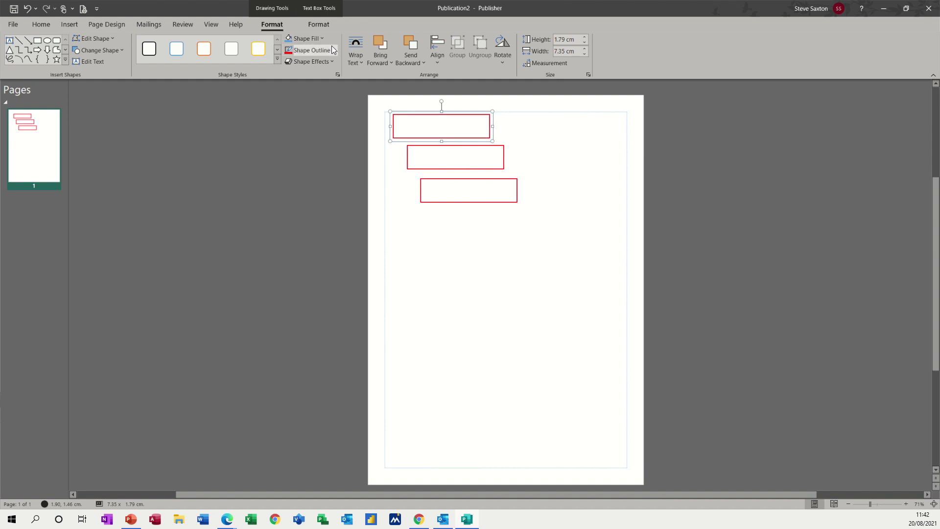
{"action": "left_click", "coordinate": [319, 24]}
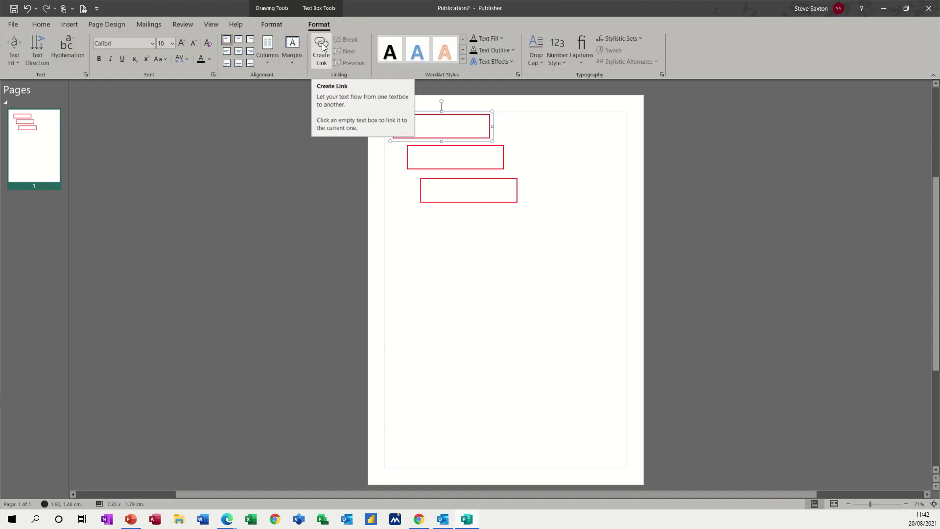
{"action": "left_click", "coordinate": [322, 43]}
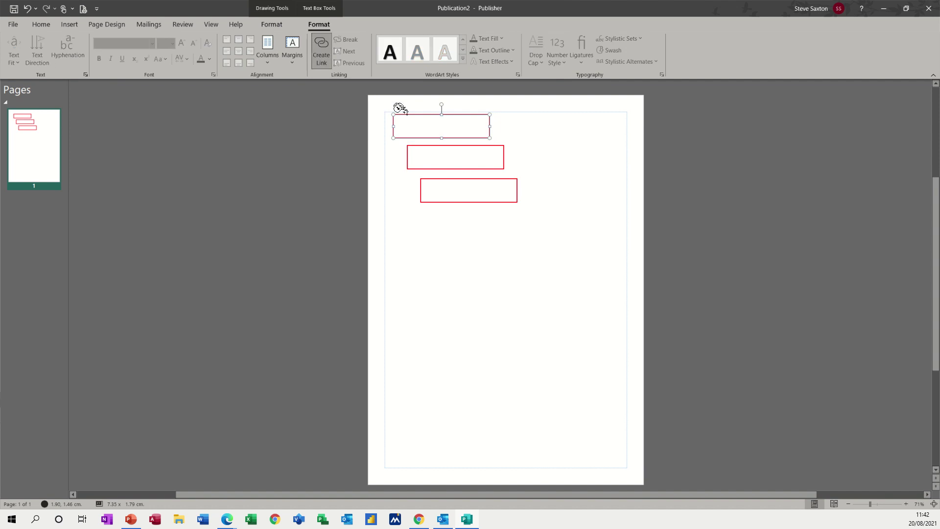
{"action": "left_click", "coordinate": [442, 151]}
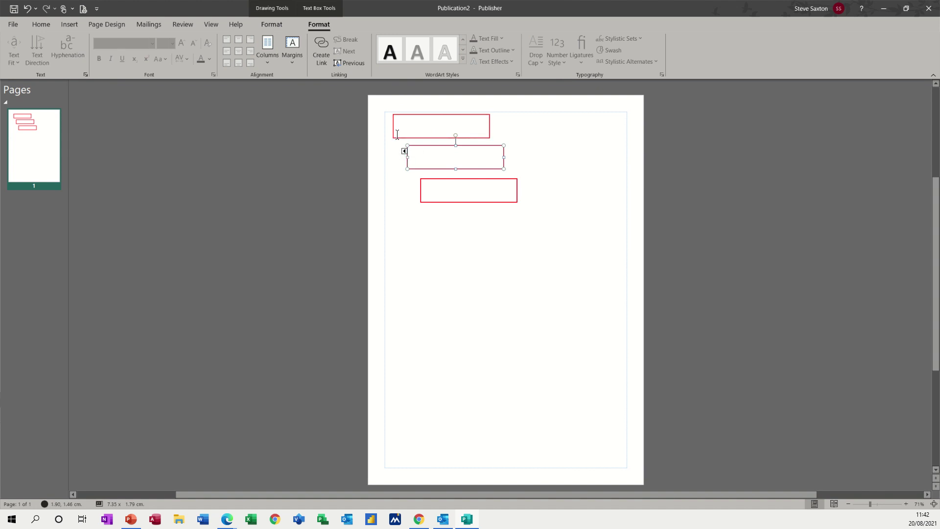
{"action": "left_click", "coordinate": [321, 49]}
{"action": "left_click", "coordinate": [448, 185]}
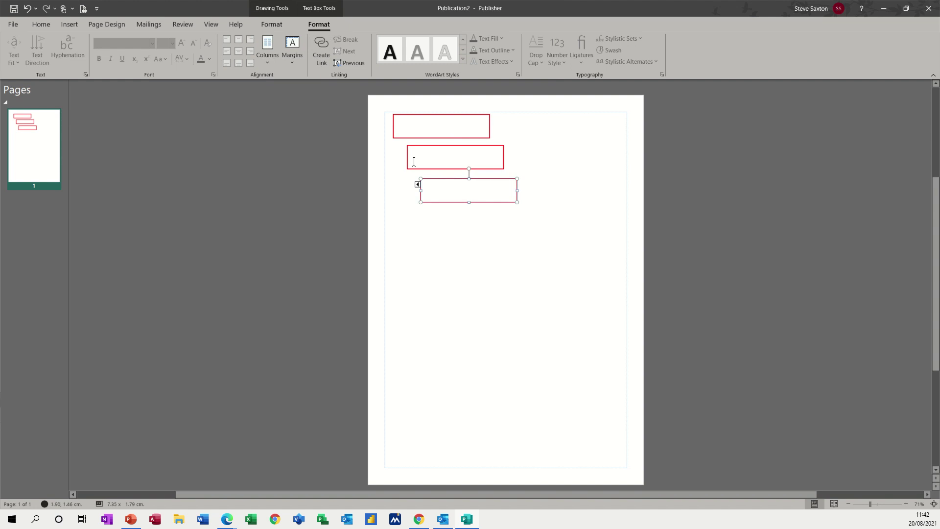
Step: Type sample text into the first linked text box so it fills two lines
{"action": "left_click", "coordinate": [417, 125]}
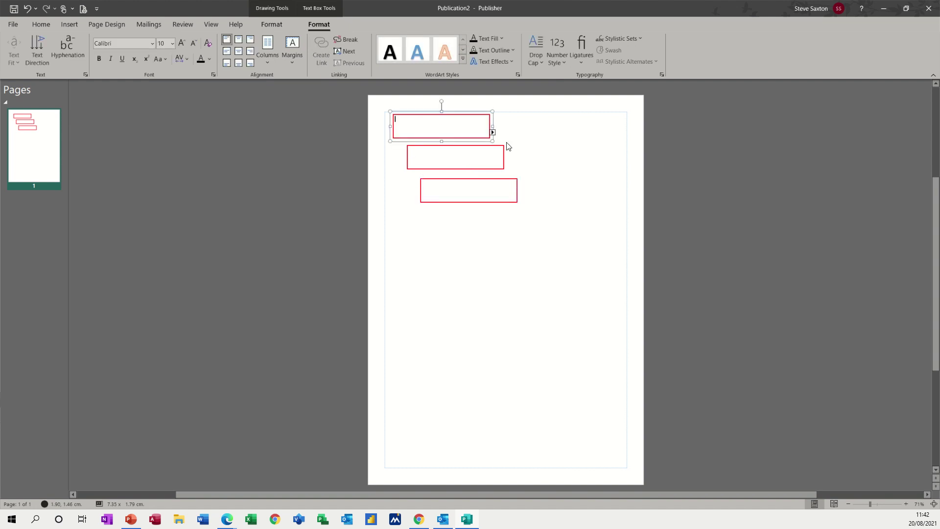
{"action": "type", "text": "Erkhrgih tkjh tjhtht hkitjht.kjht .jh t.jhtj th"}
{"action": "type", "text": "jthjhbtbtmjtjhtjt.jhty.jtjk"}
{"action": "type", "text": "btmjbt jbtjbtbtjbt.jt.btmbm.tt"}
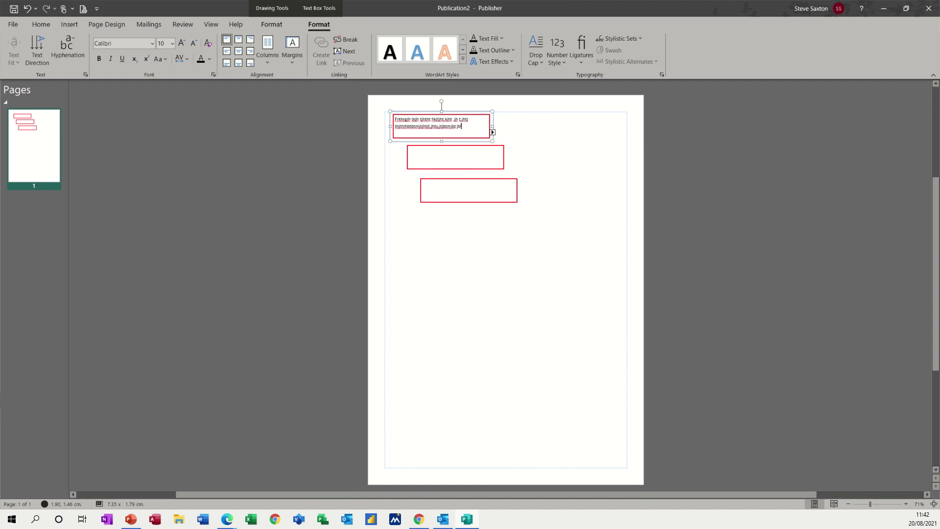
{"action": "type", "text": "btjbmbtmbtbt..tbjt.jt.t.jt.tttbjtb.jtb.tb.tb.jt"}
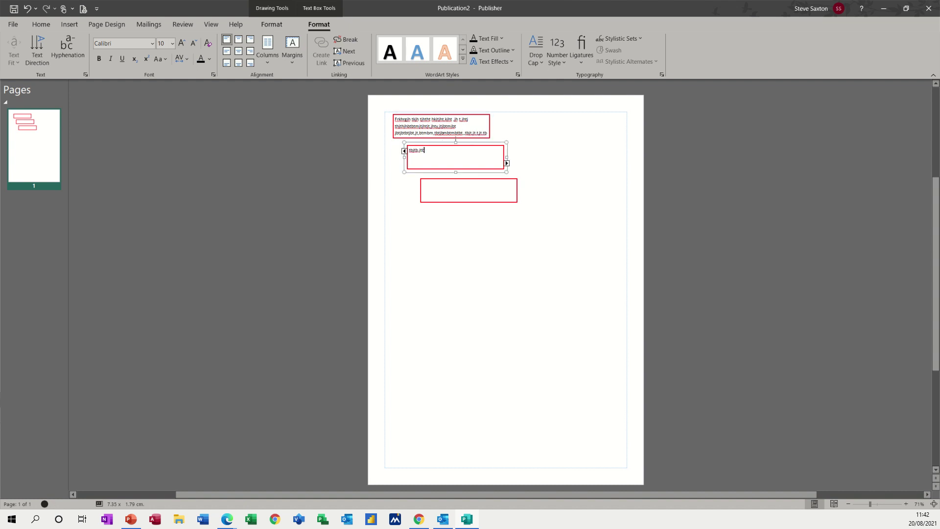
{"action": "type", "text": ",jt,ttb,t,,bt,bt,tb,tb,tbm,t,bt,bt,mt,mbm,tb,mtn,m"}
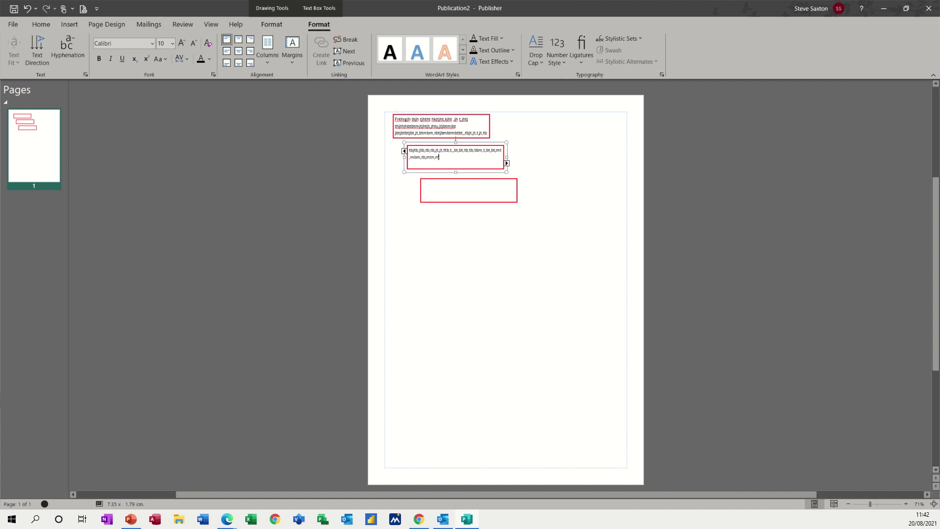
{"action": "type", "text": "nt,mnt,mntm,nt,mnt,mtn,mnt,bt,tmnt,n,mtn,mnt,mnt,mtn,t,tm"}
{"action": "type", "text": "t,t,tn"}
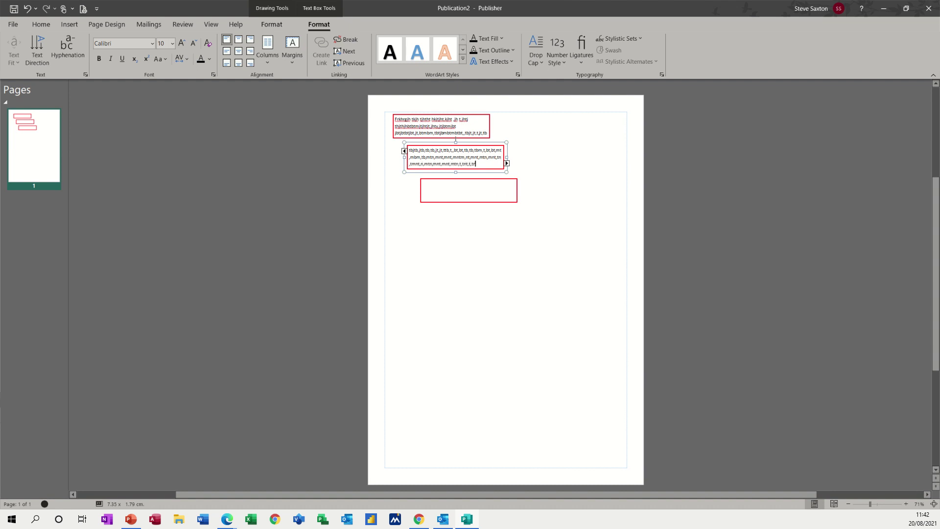
{"action": "type", "text": "t,nt,mnt,mnt,mnt,mnt,,tj"}
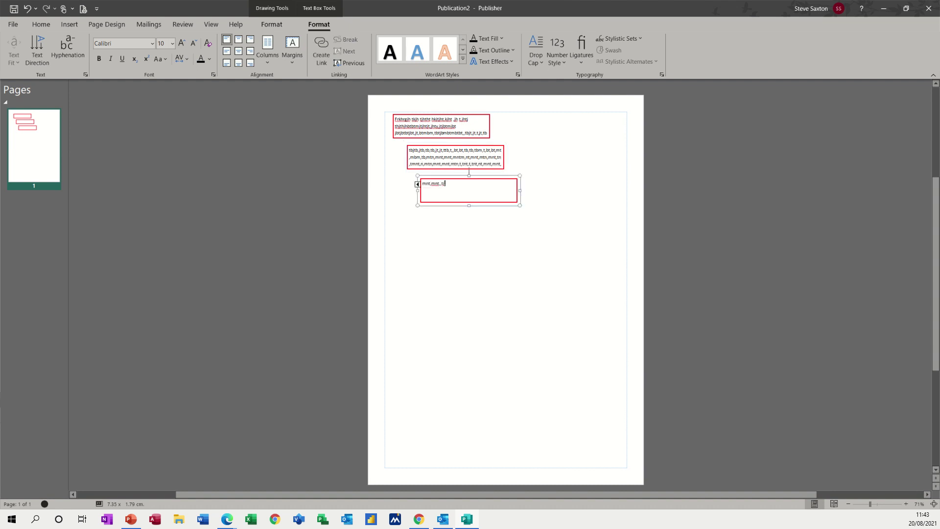
{"action": "type", "text": ",t,n,mtn,mtntntnmn"}
Step: Insert the man's portrait photo and place it below the text boxes at 3.68 x 3.85 cm
{"action": "left_click", "coordinate": [544, 211]}
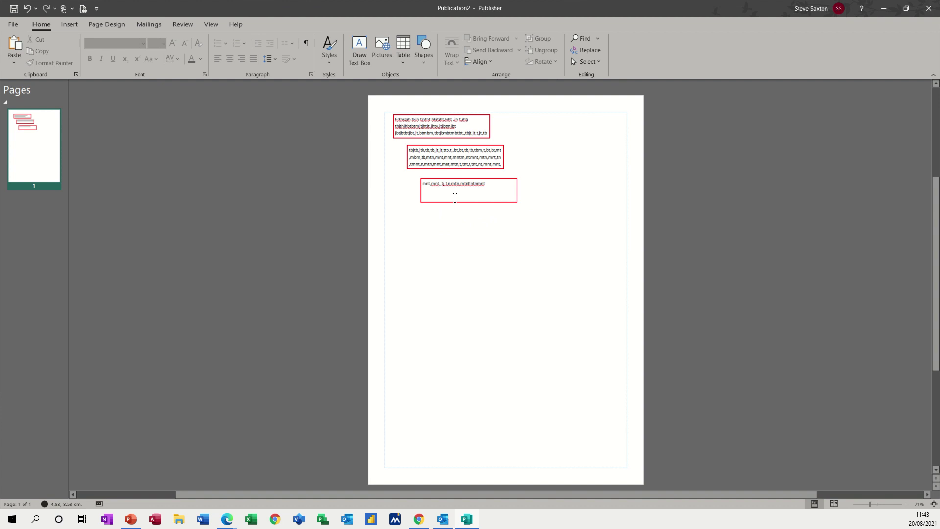
{"action": "left_click", "coordinate": [380, 45]}
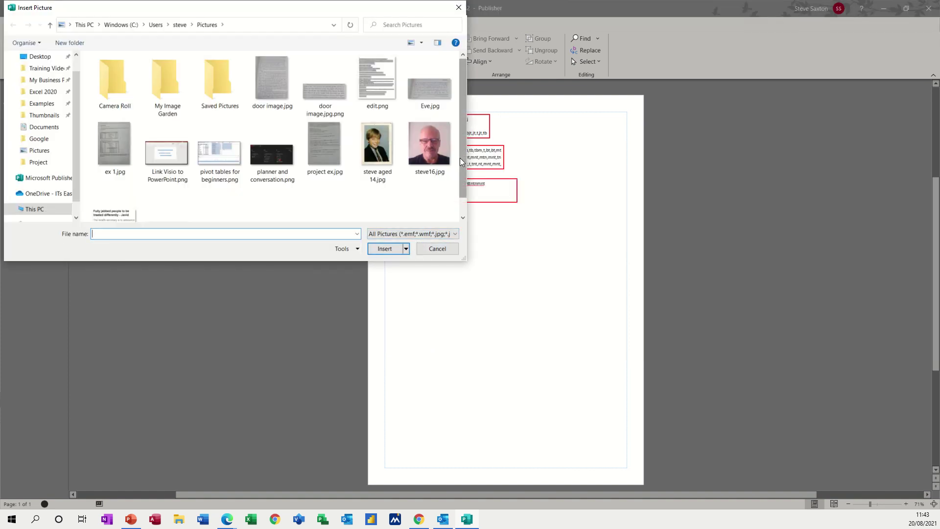
{"action": "scroll", "coordinate": [460, 161], "scroll_direction": "down", "scroll_amount": 2}
{"action": "double_click", "coordinate": [435, 128]}
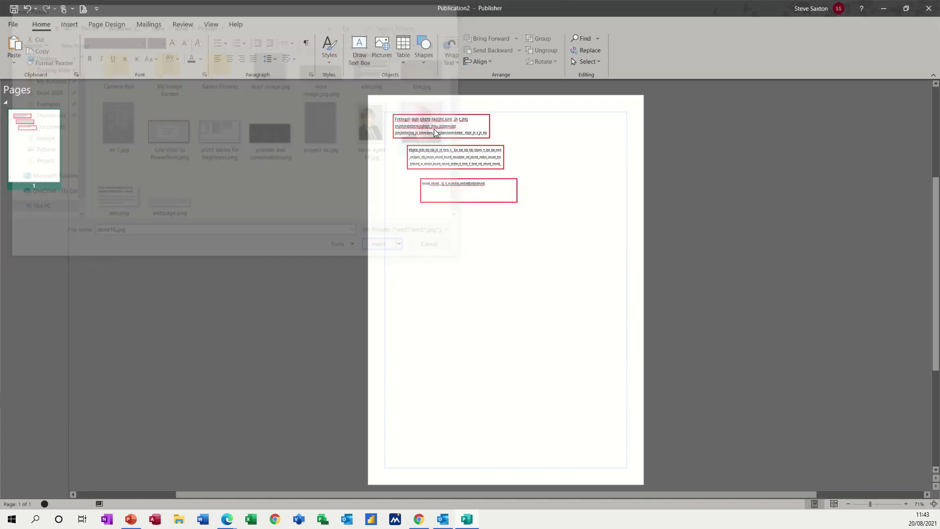
{"action": "left_click_drag", "start_coordinate": [500, 279], "coordinate": [433, 245]}
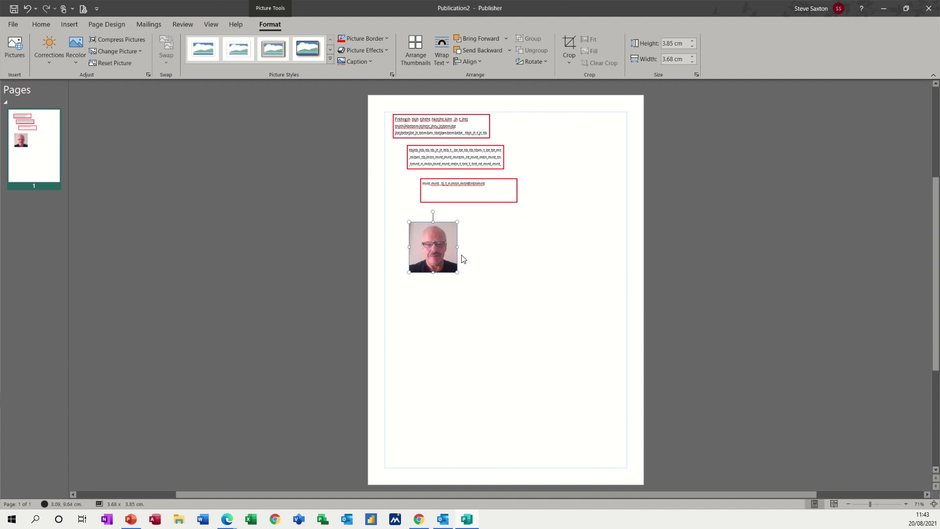
Step: Insert the boy's school photo from a file, shrink it, and place it right of the man's
{"action": "left_click", "coordinate": [507, 247]}
{"action": "left_click", "coordinate": [386, 68]}
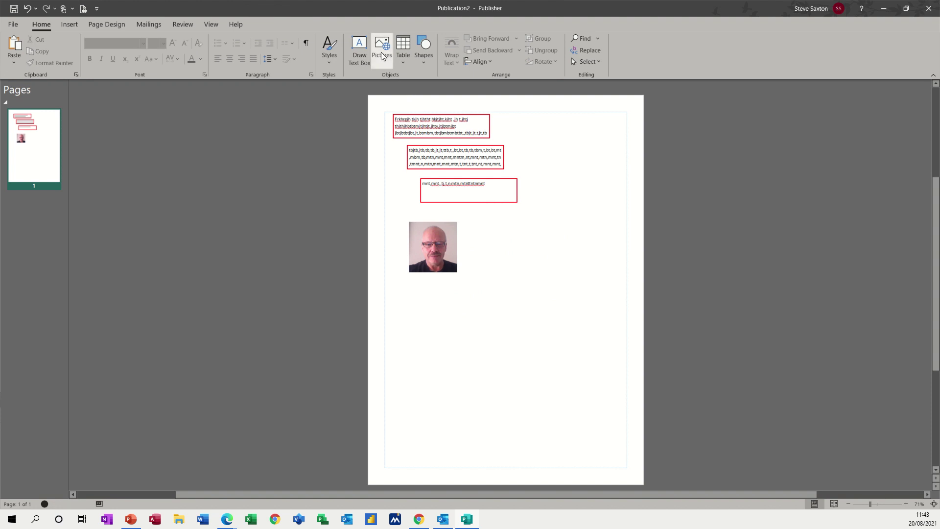
{"action": "left_click", "coordinate": [376, 216]}
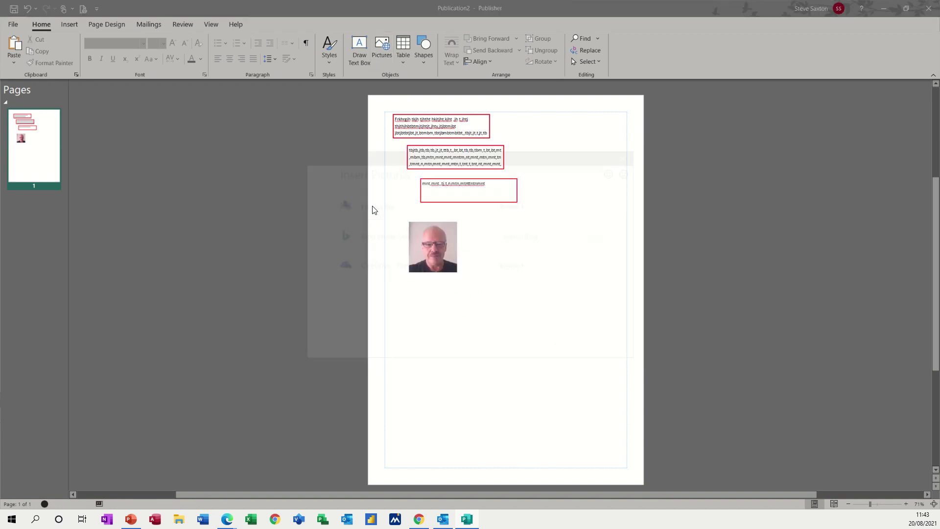
{"action": "left_click", "coordinate": [371, 139]}
{"action": "double_click", "coordinate": [371, 139]}
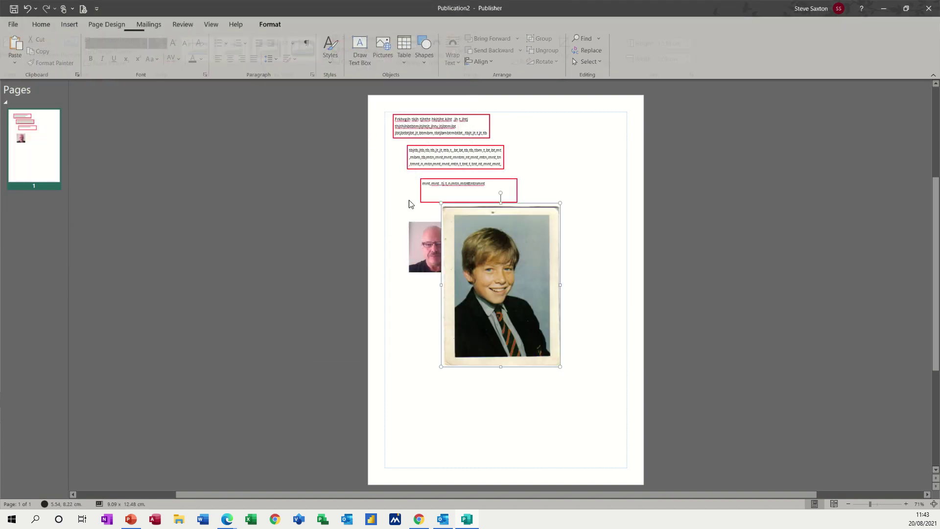
{"action": "left_click_drag", "start_coordinate": [559, 203], "coordinate": [507, 278]}
{"action": "left_click_drag", "start_coordinate": [469, 321], "coordinate": [537, 263]}
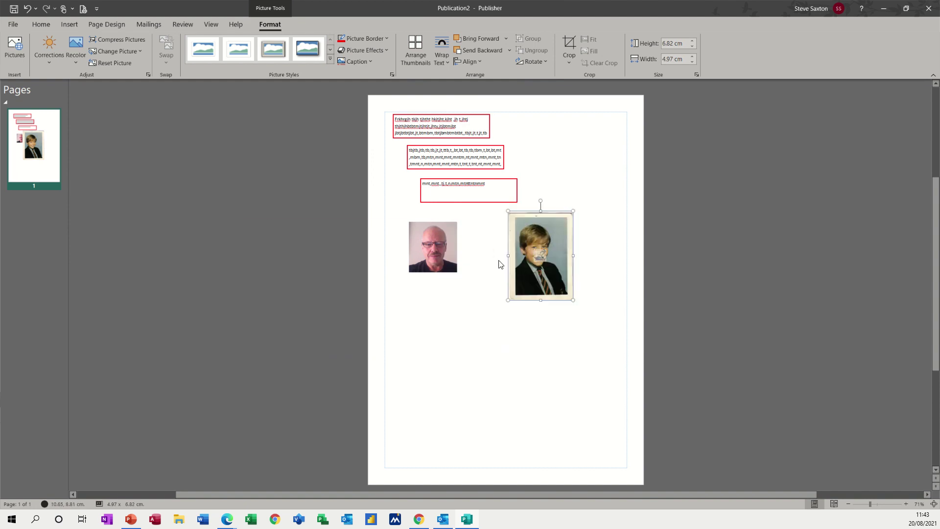
Step: Swap the two photos so the boy's sits in the small frame on the left
{"action": "left_click", "coordinate": [443, 257]}
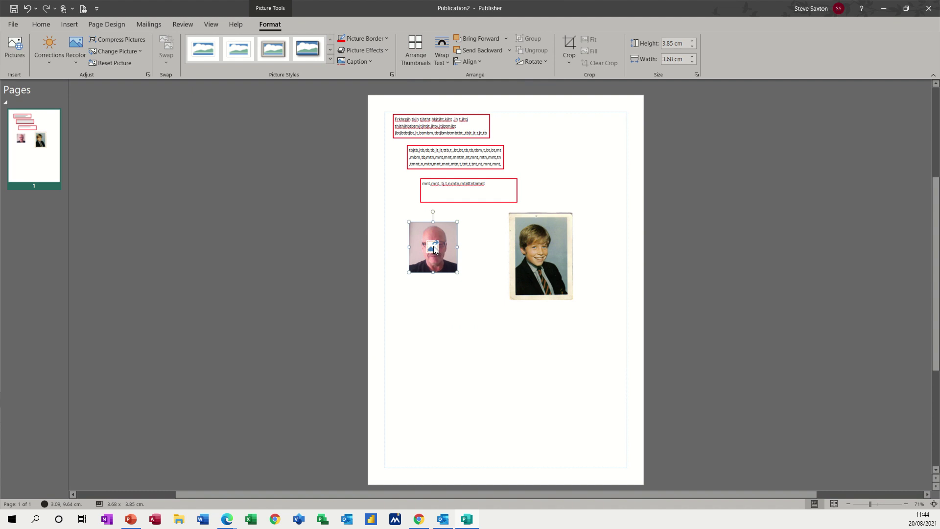
{"action": "left_click_drag", "start_coordinate": [435, 249], "coordinate": [546, 253]}
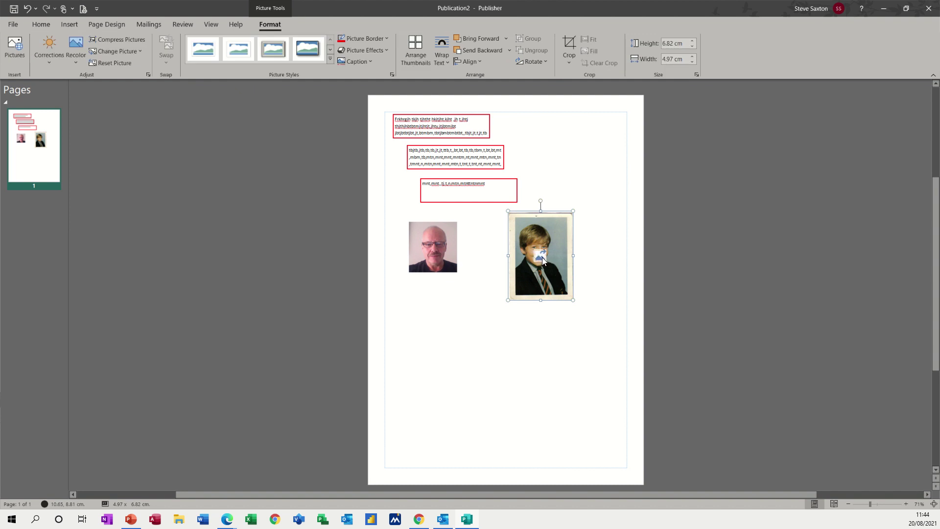
{"action": "left_click_drag", "start_coordinate": [542, 257], "coordinate": [498, 260]}
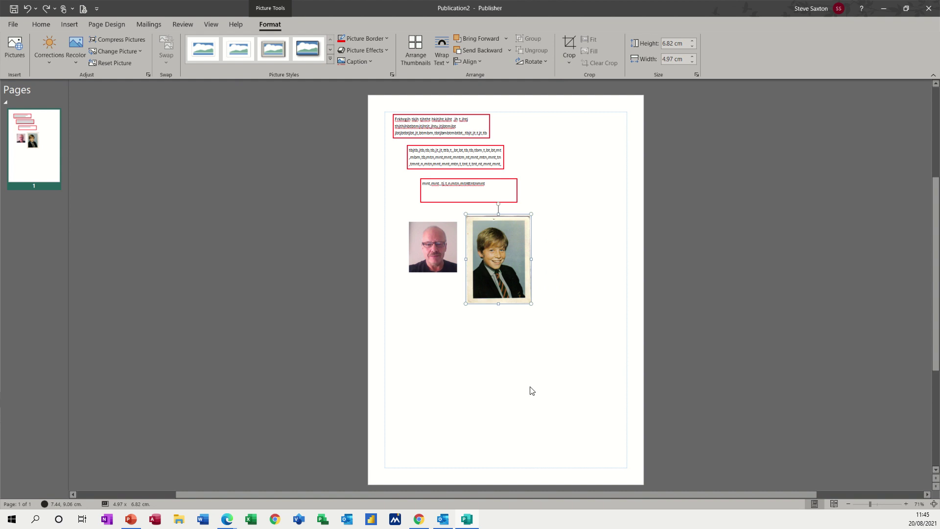
{"action": "left_click_drag", "start_coordinate": [501, 265], "coordinate": [534, 279]}
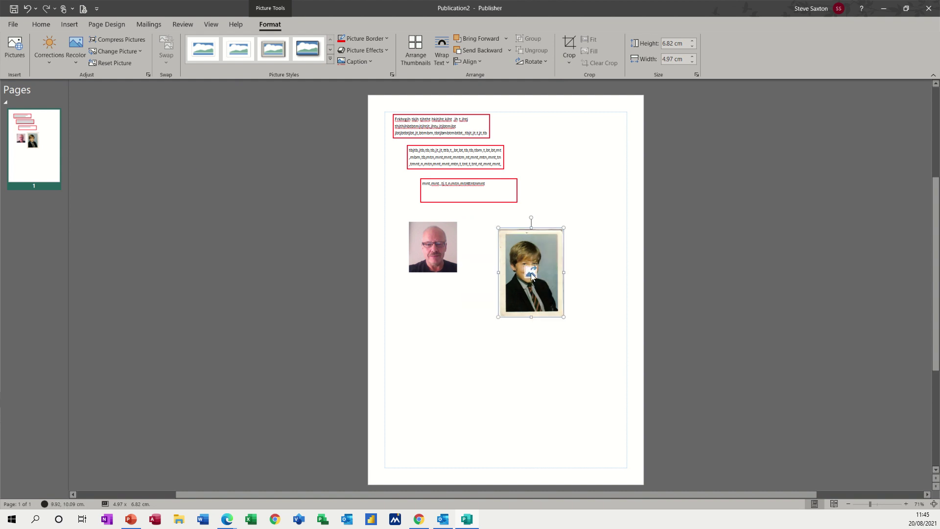
{"action": "left_click", "coordinate": [432, 249], "text": "shift"}
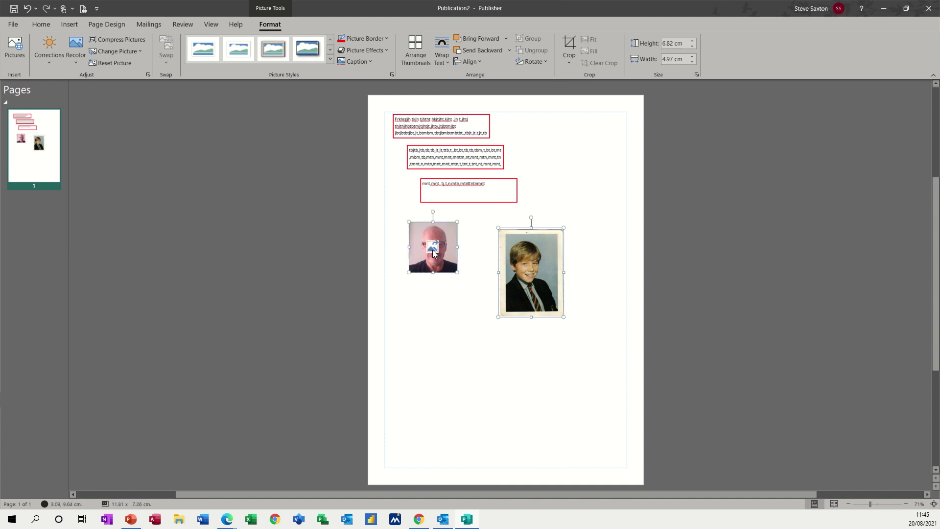
{"action": "left_click", "coordinate": [531, 275]}
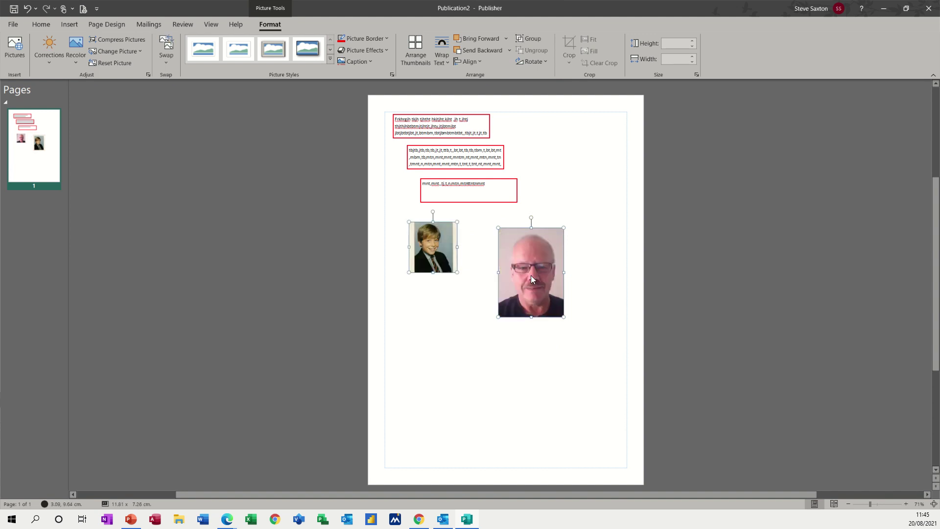
{"action": "left_click", "coordinate": [434, 247]}
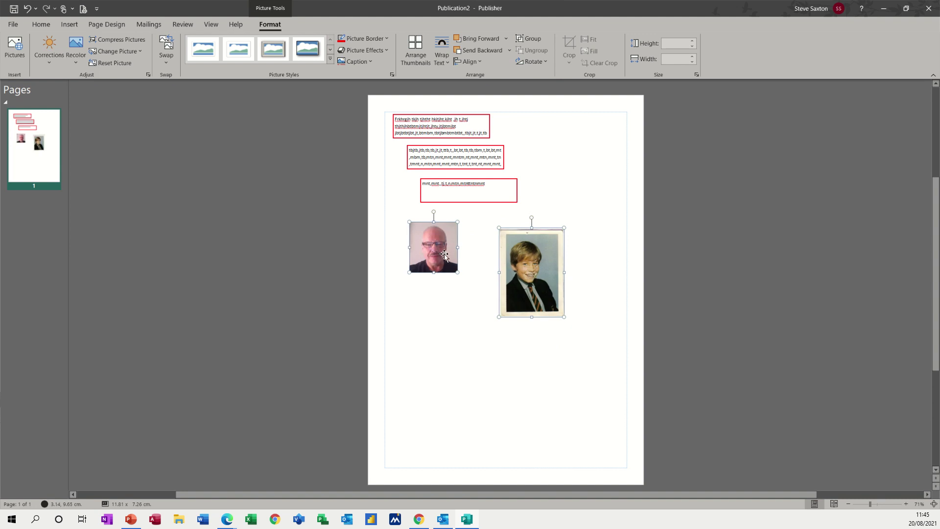
{"action": "left_click", "coordinate": [435, 251]}
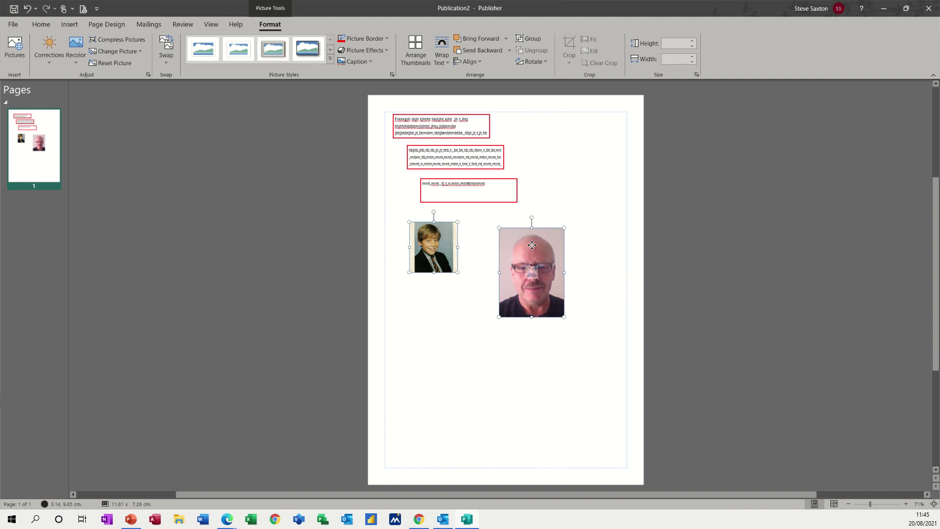
Step: Apply the oval picture style to the man's photo
{"action": "left_click", "coordinate": [472, 278]}
{"action": "left_click", "coordinate": [520, 252]}
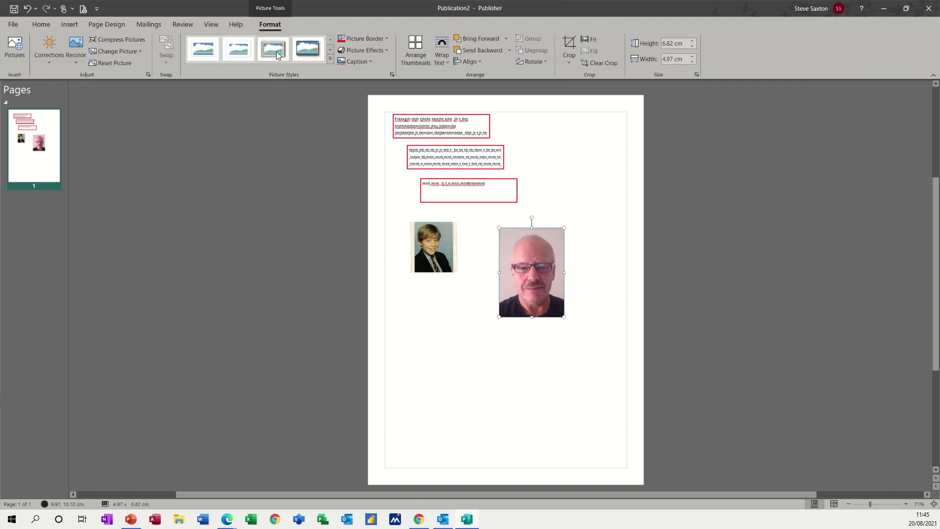
{"action": "left_click", "coordinate": [330, 60]}
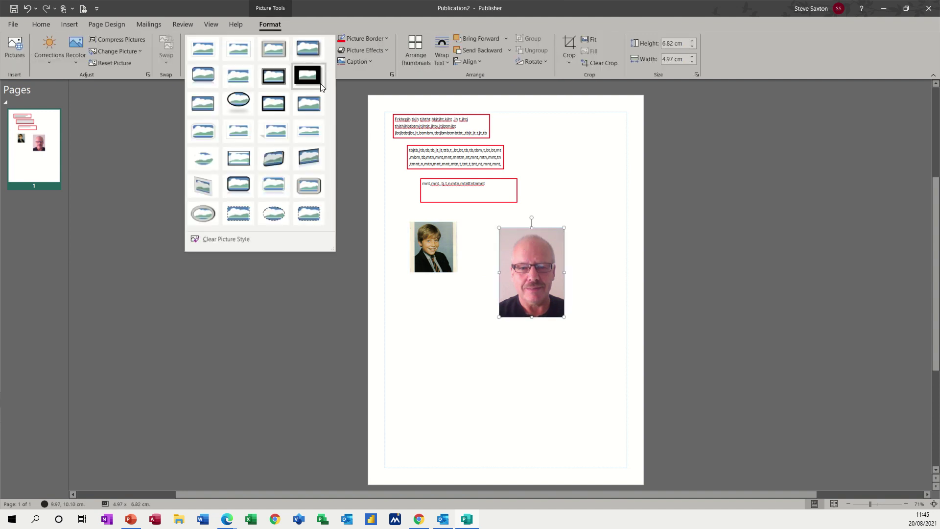
{"action": "left_click", "coordinate": [243, 106]}
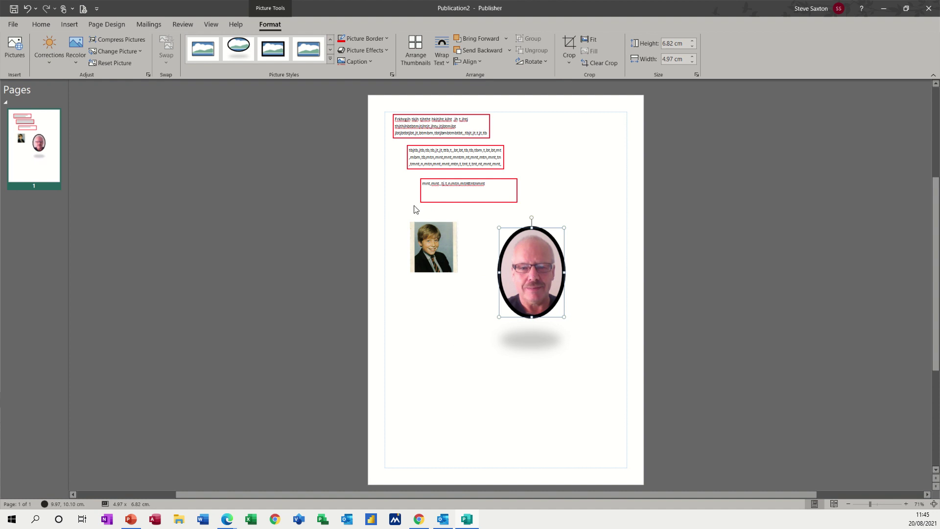
Step: Review the picture border options and apply the first bevel preset from Picture Effects
{"action": "left_click", "coordinate": [387, 38]}
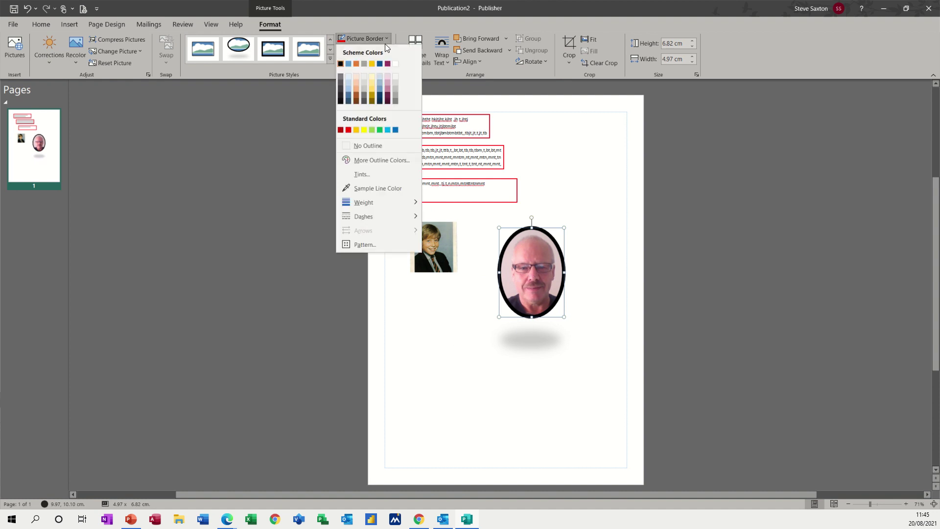
{"action": "mouse_move", "coordinate": [384, 202]}
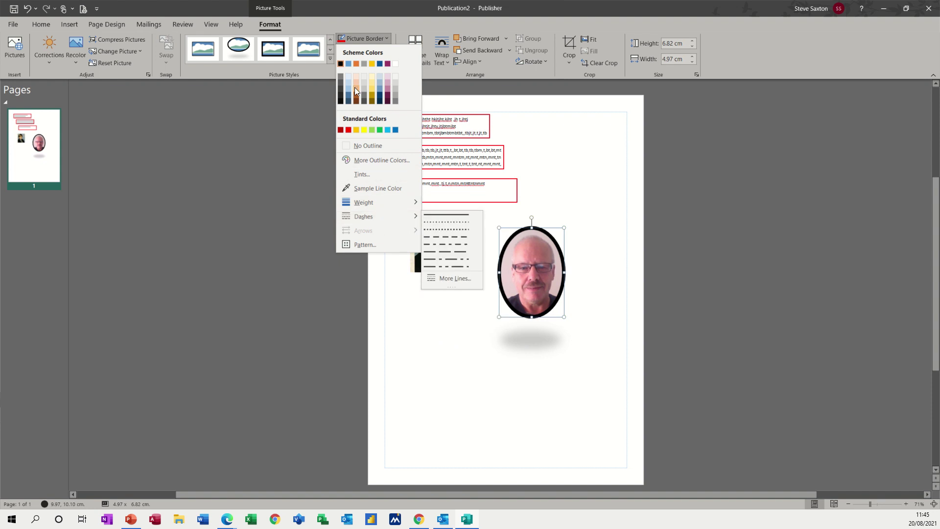
{"action": "left_click", "coordinate": [316, 69]}
{"action": "left_click", "coordinate": [383, 49]}
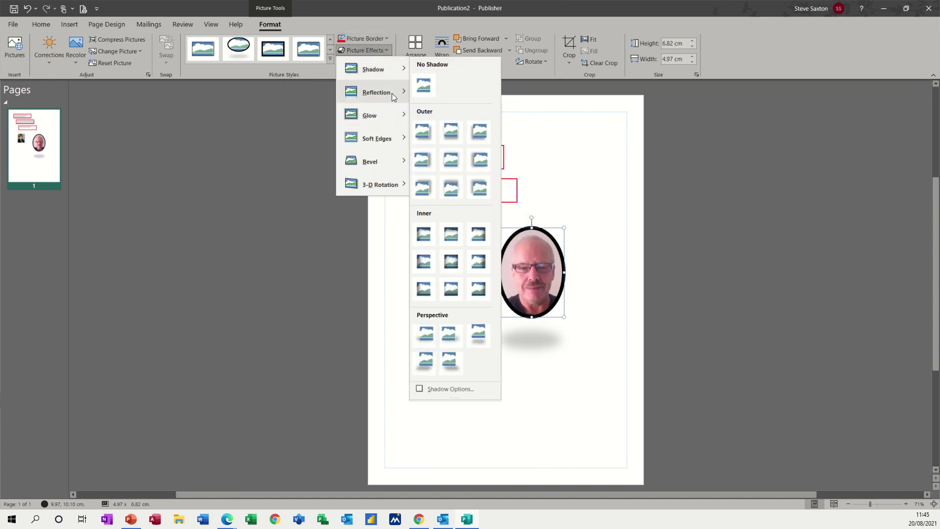
{"action": "mouse_move", "coordinate": [392, 99]}
{"action": "mouse_move", "coordinate": [385, 161]}
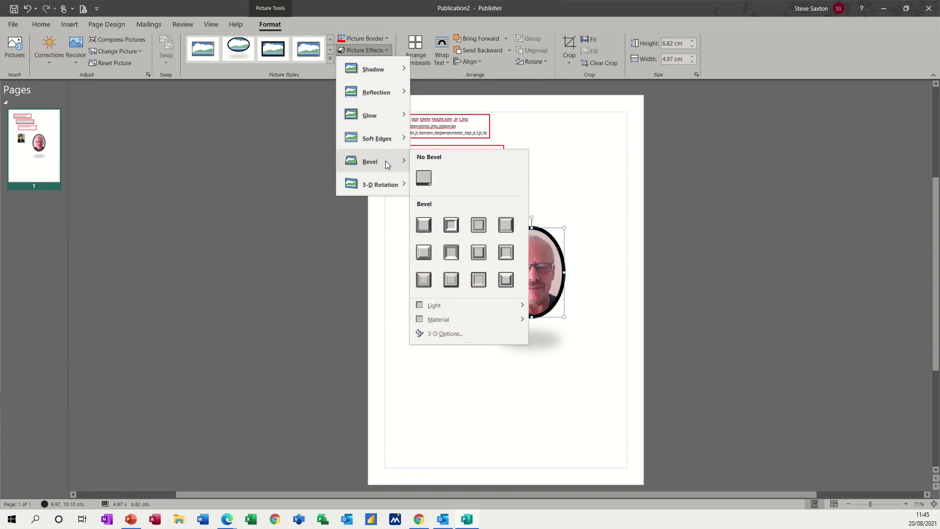
{"action": "left_click", "coordinate": [429, 225]}
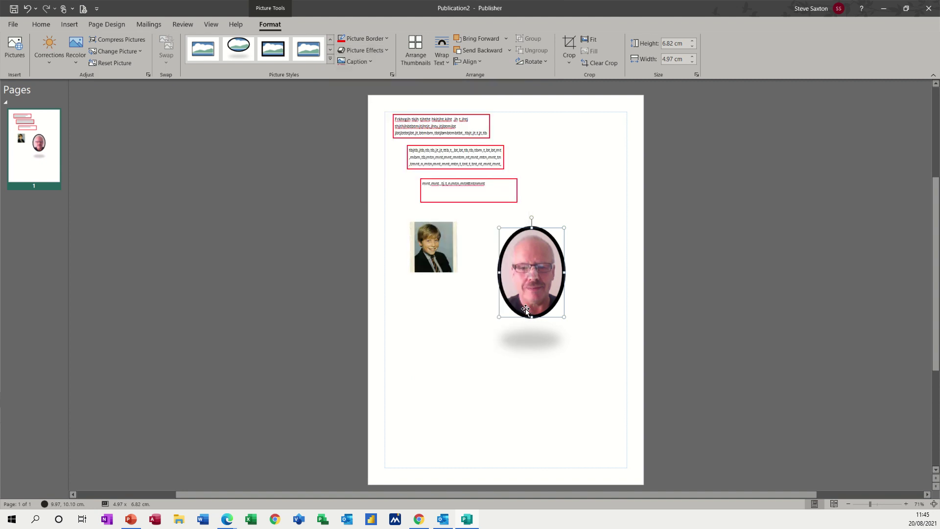
Step: Insert a 4 x 3 table below the photos and centre its cell text
{"action": "left_click", "coordinate": [424, 321]}
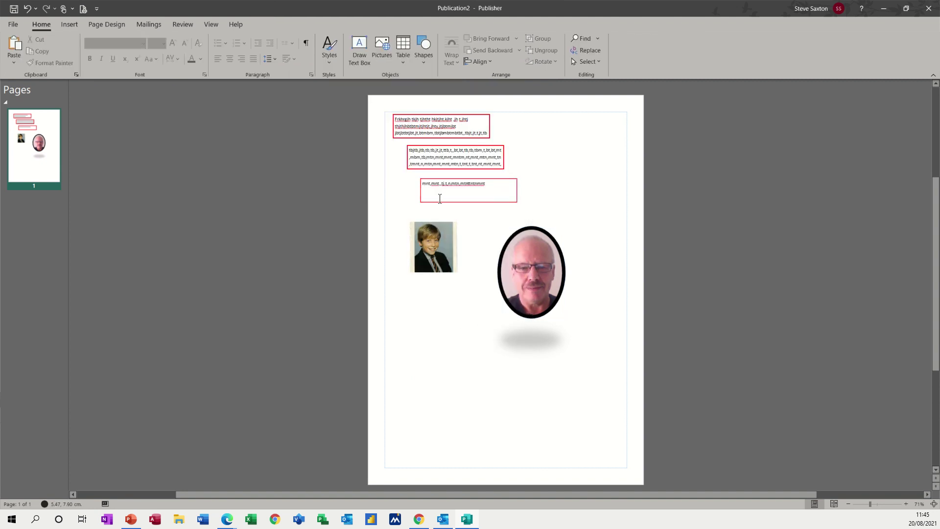
{"action": "left_click", "coordinate": [403, 61]}
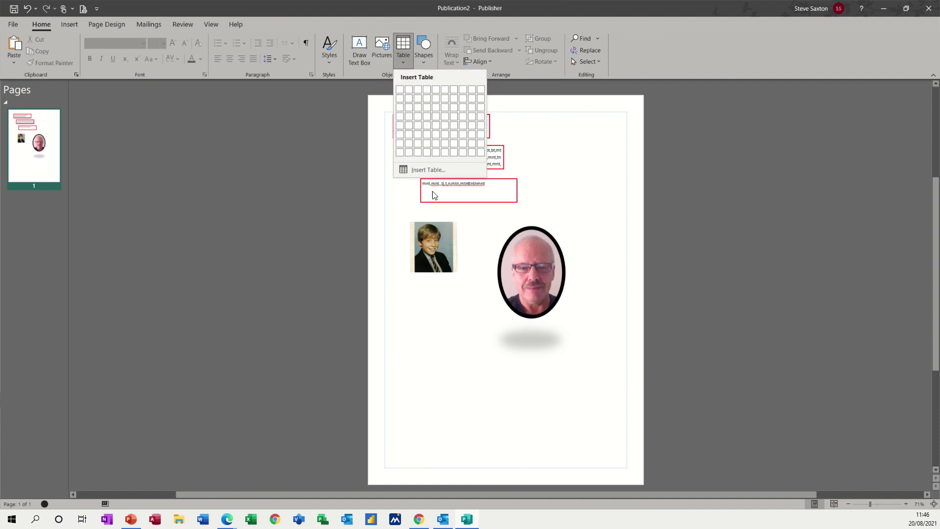
{"action": "left_click", "coordinate": [427, 108]}
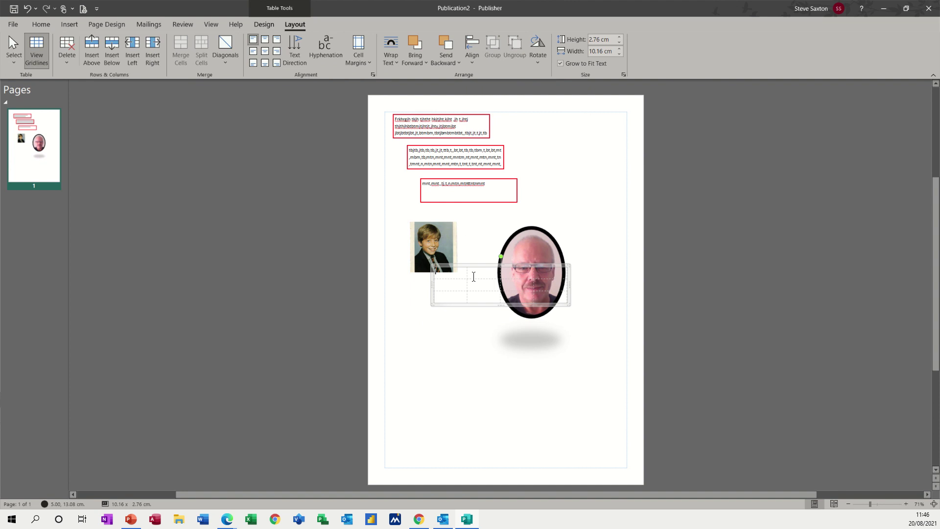
{"action": "left_click_drag", "start_coordinate": [478, 266], "coordinate": [447, 318]}
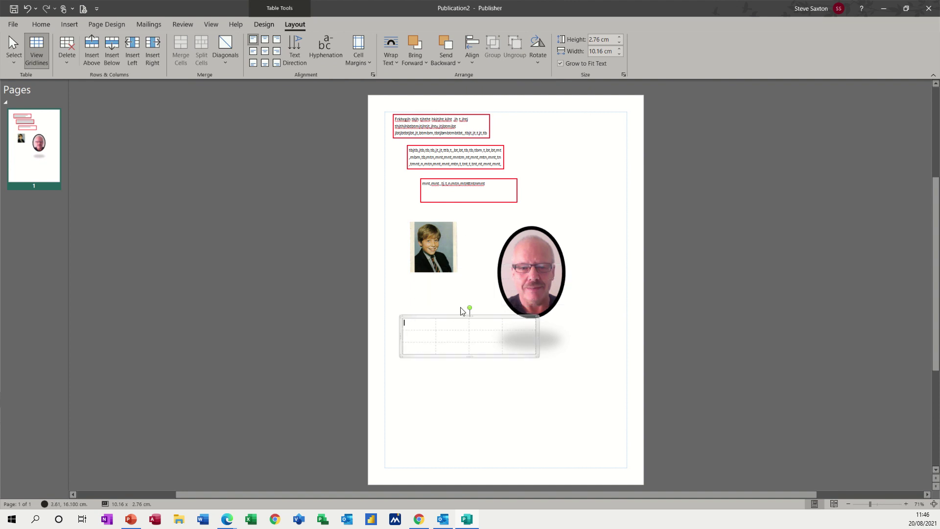
{"action": "left_click", "coordinate": [266, 52]}
Step: Add a row below the second row and turn the first cell's text vertical
{"action": "left_click", "coordinate": [420, 338]}
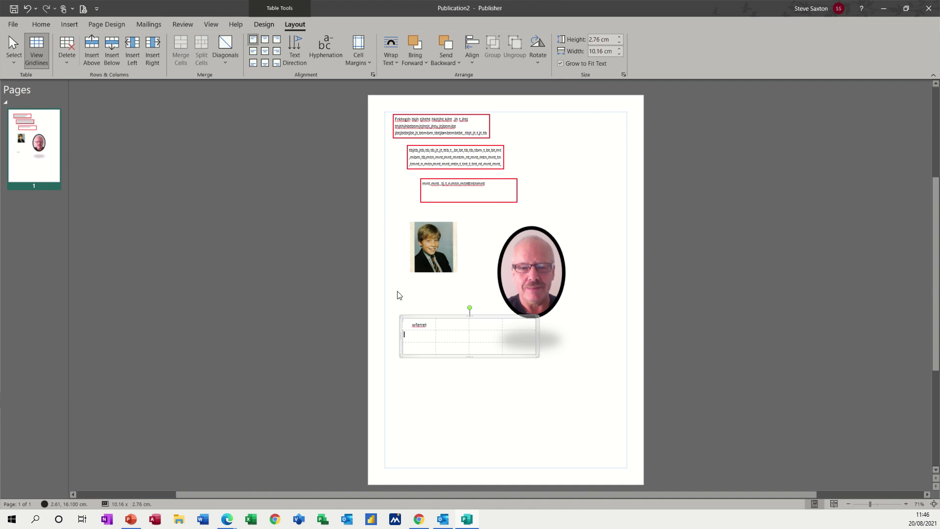
{"action": "left_click", "coordinate": [112, 54]}
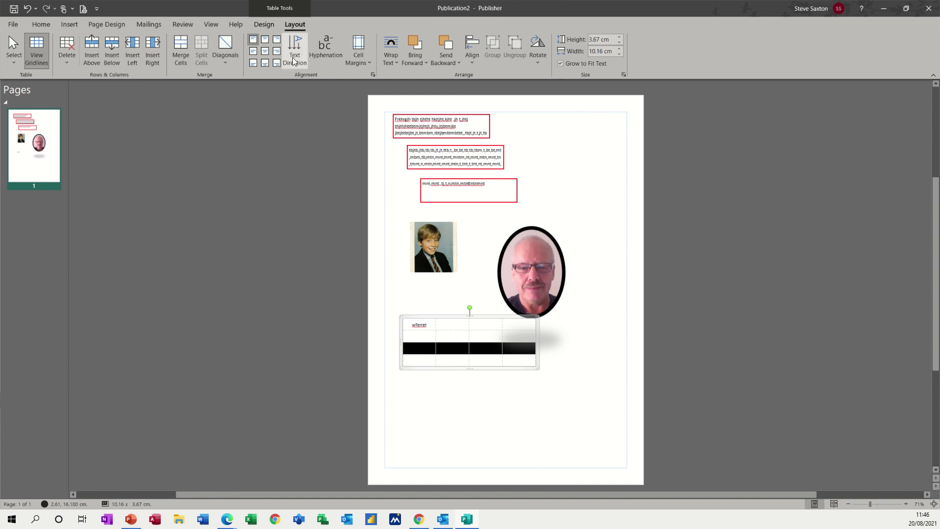
{"action": "left_click", "coordinate": [408, 323]}
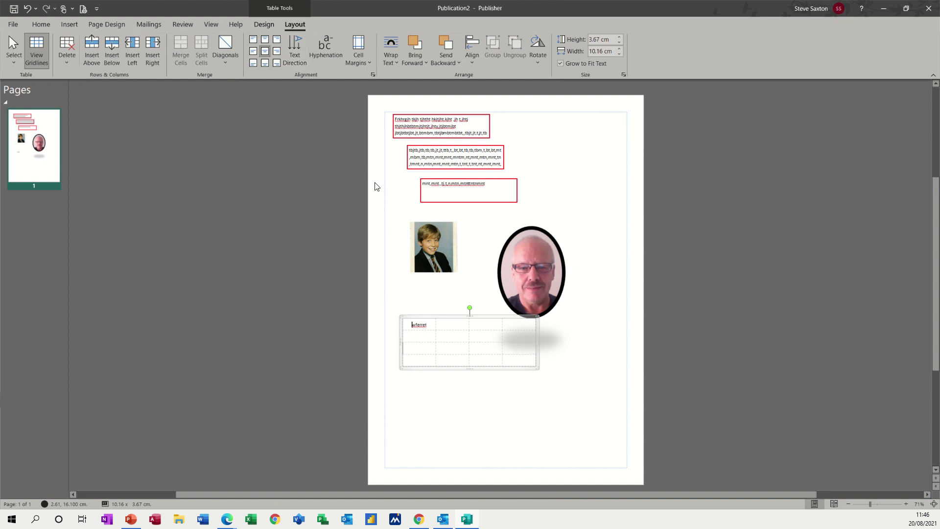
{"action": "left_click", "coordinate": [297, 49]}
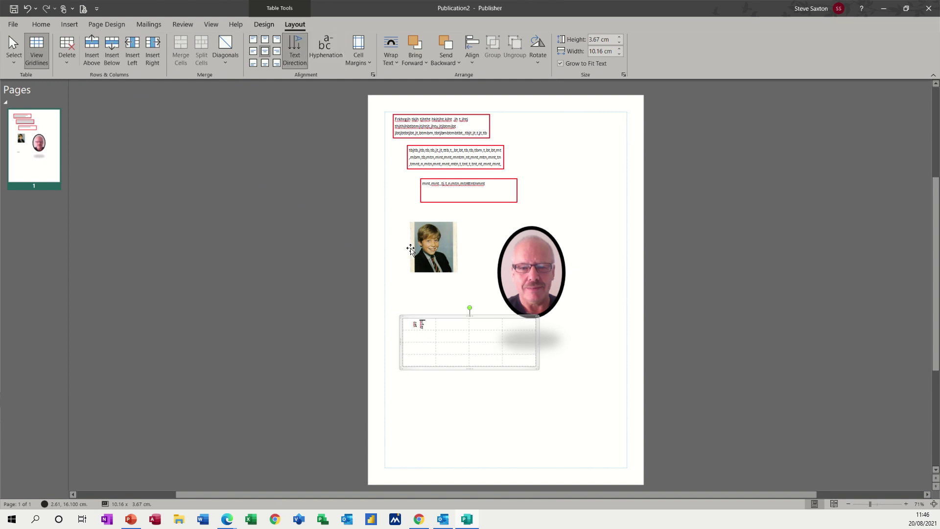
{"action": "left_click", "coordinate": [490, 126]}
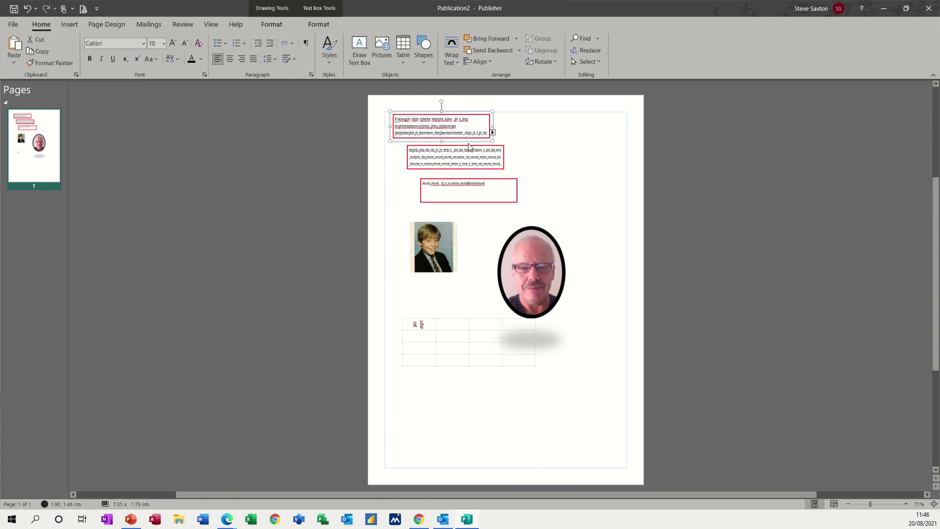
{"action": "left_click", "coordinate": [440, 248]}
Step: Draw a rectangle near the page bottom, type 'efrfewn' in it, and move the boy's photo onto it
{"action": "left_click", "coordinate": [441, 347]}
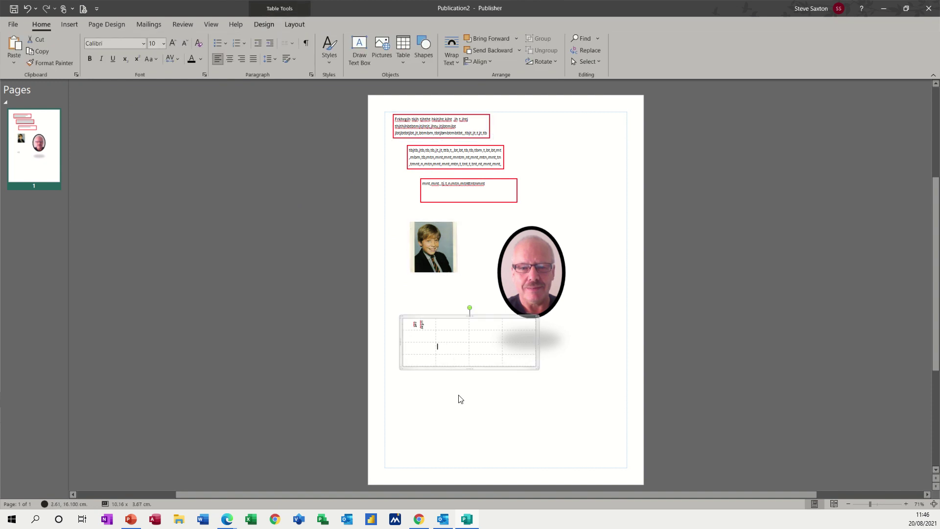
{"action": "left_click", "coordinate": [419, 394]}
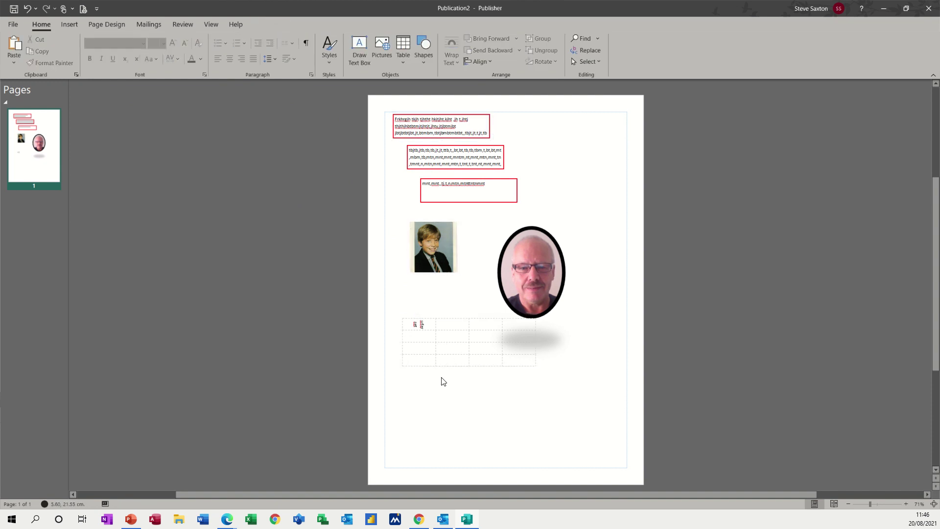
{"action": "left_click", "coordinate": [424, 63]}
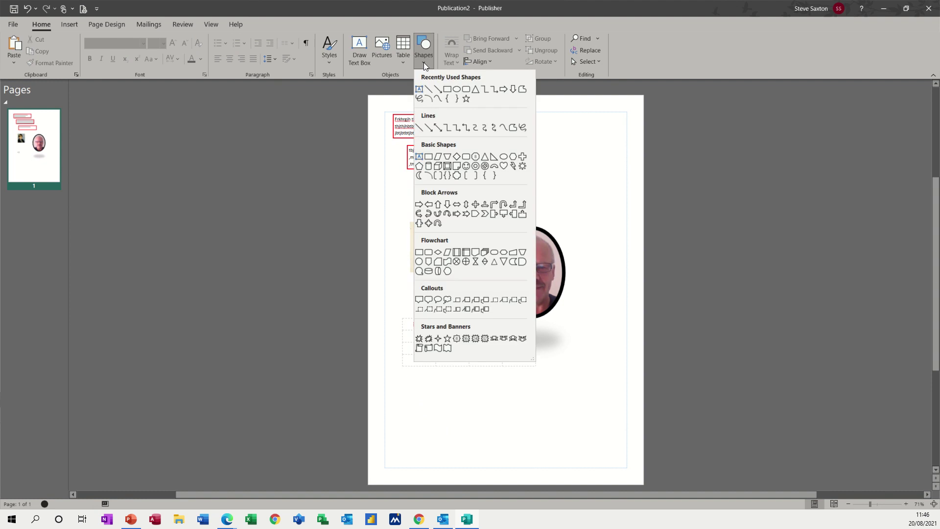
{"action": "left_click", "coordinate": [447, 89]}
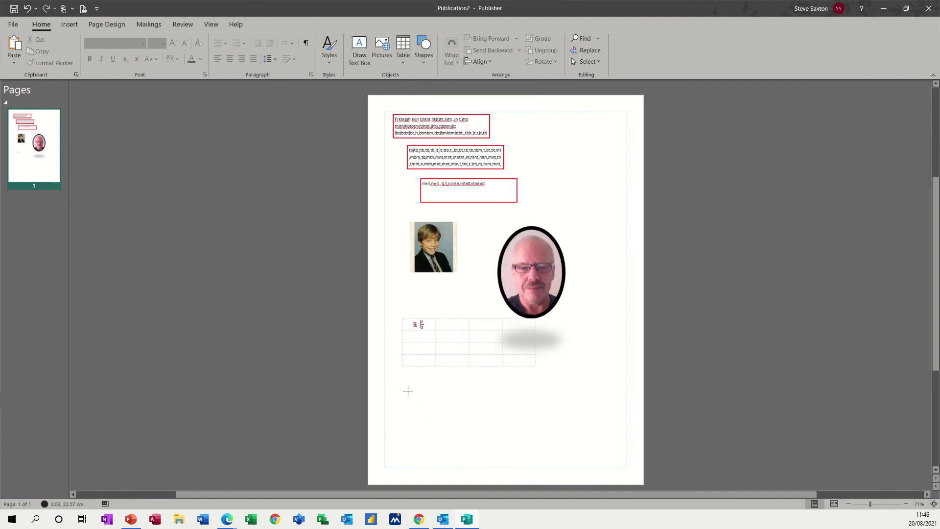
{"action": "mouse_move", "coordinate": [404, 383]}
{"action": "left_mouse_down"}
{"action": "mouse_move", "coordinate": [414, 395]}
{"action": "mouse_move", "coordinate": [576, 437]}
{"action": "left_mouse_up"}
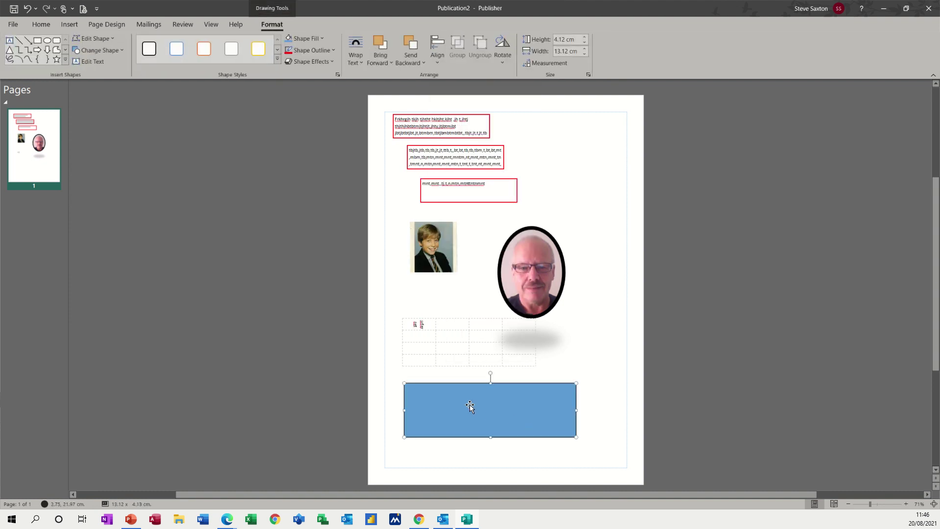
{"action": "type", "text": "efrfewn"}
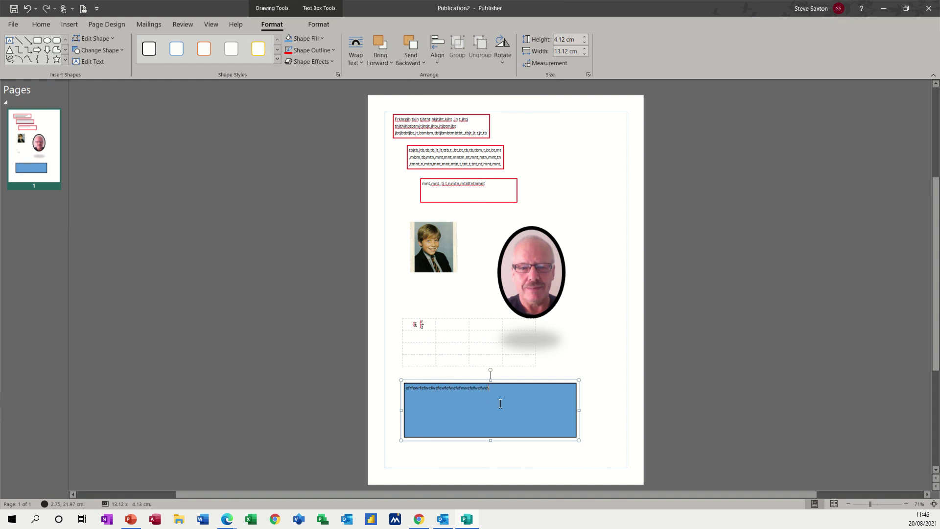
{"action": "left_click_drag", "start_coordinate": [433, 258], "coordinate": [502, 397]}
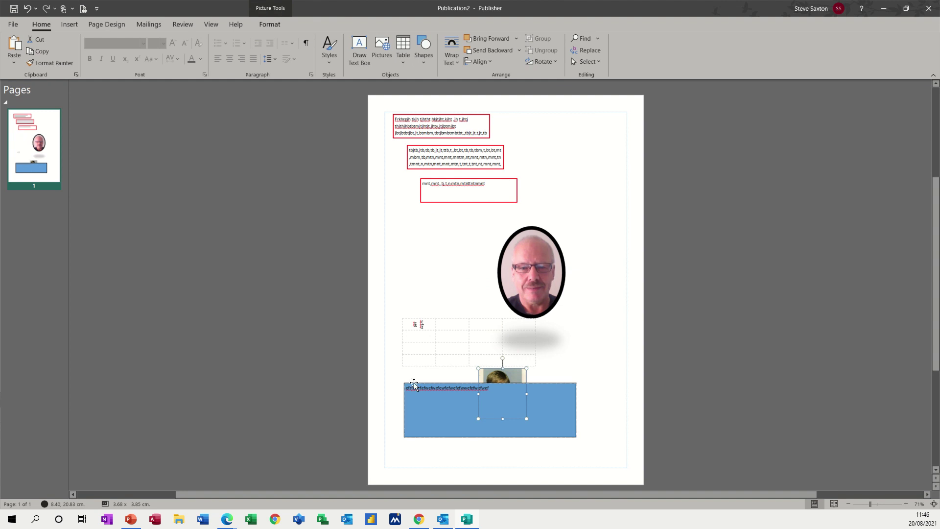
Step: Send the blue box behind the boy's photo, then move both pictures over the box
{"action": "left_click", "coordinate": [531, 399]}
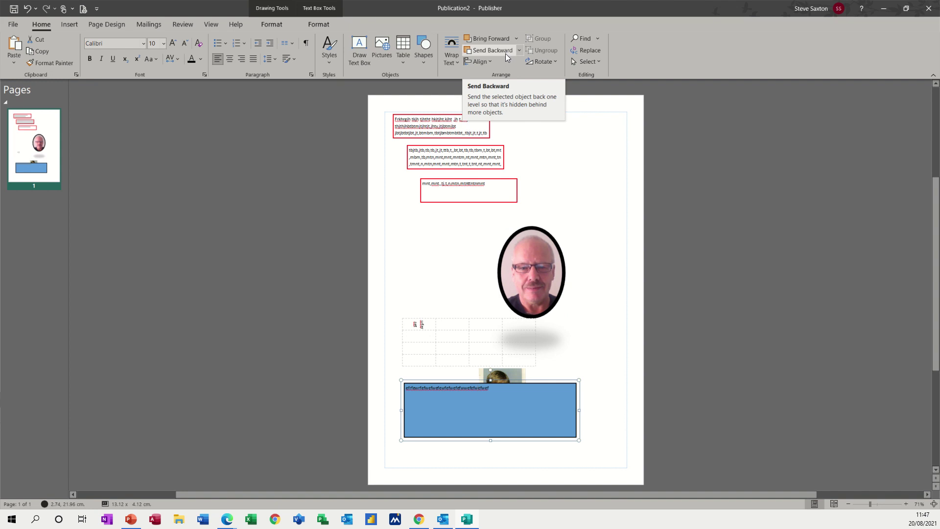
{"action": "left_click", "coordinate": [503, 52]}
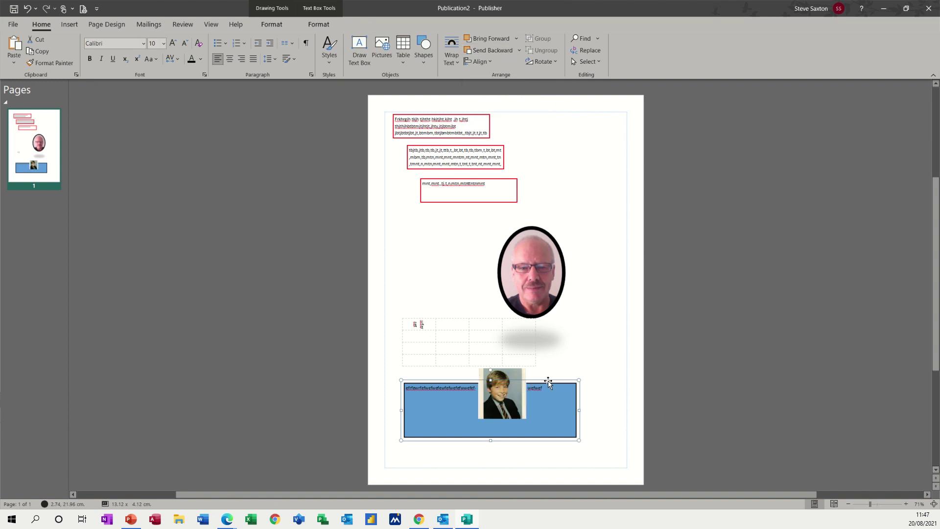
{"action": "left_click", "coordinate": [498, 410]}
{"action": "left_click_drag", "start_coordinate": [499, 410], "coordinate": [504, 406]}
{"action": "left_click", "coordinate": [533, 289]}
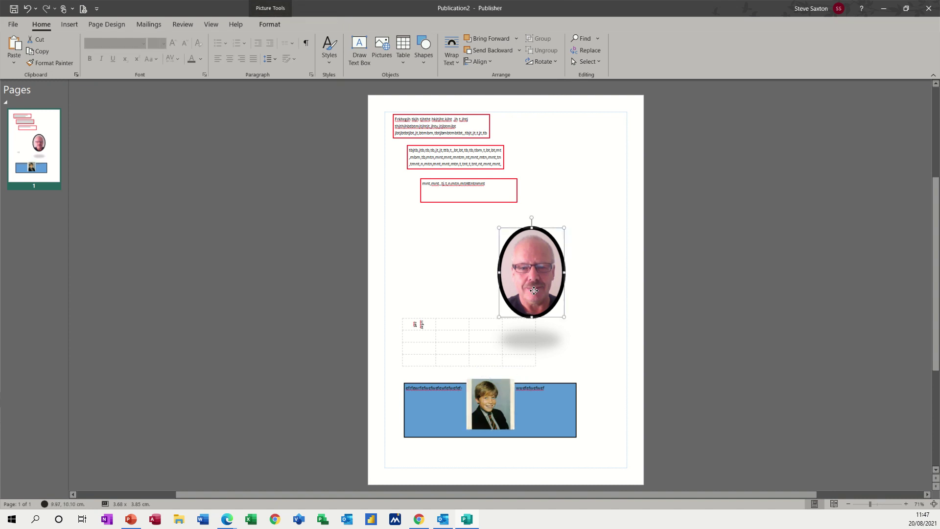
{"action": "left_click_drag", "start_coordinate": [533, 289], "coordinate": [502, 381]}
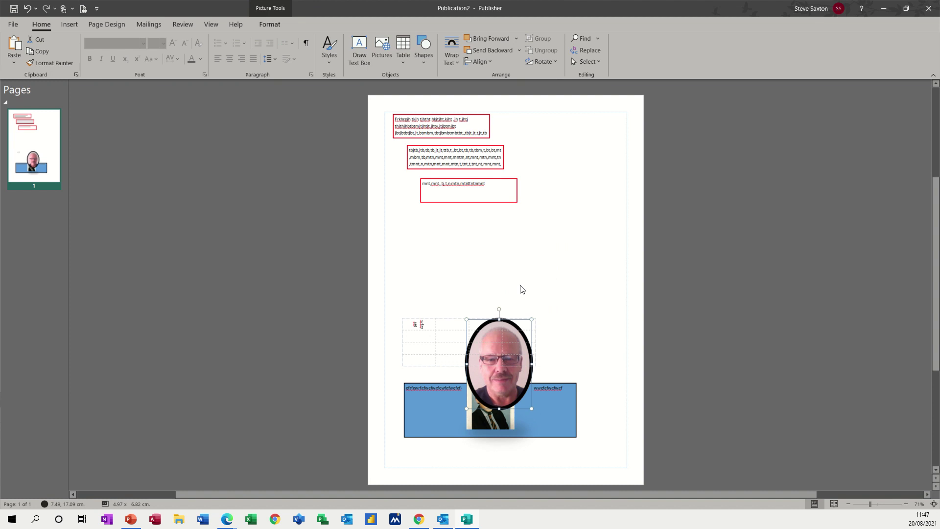
Step: Send the oval portrait to back, bring it to front, then bring the boy's photo forward over it
{"action": "left_click", "coordinate": [518, 52]}
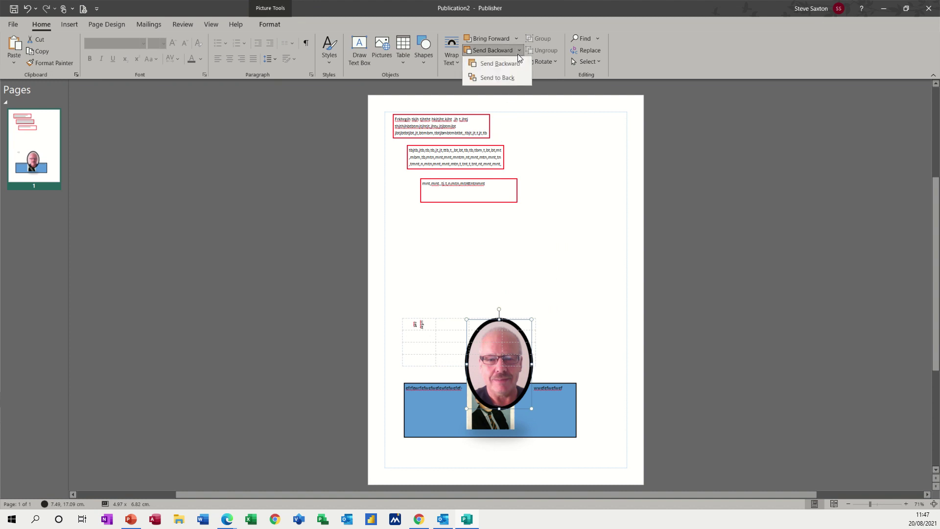
{"action": "left_click", "coordinate": [503, 79]}
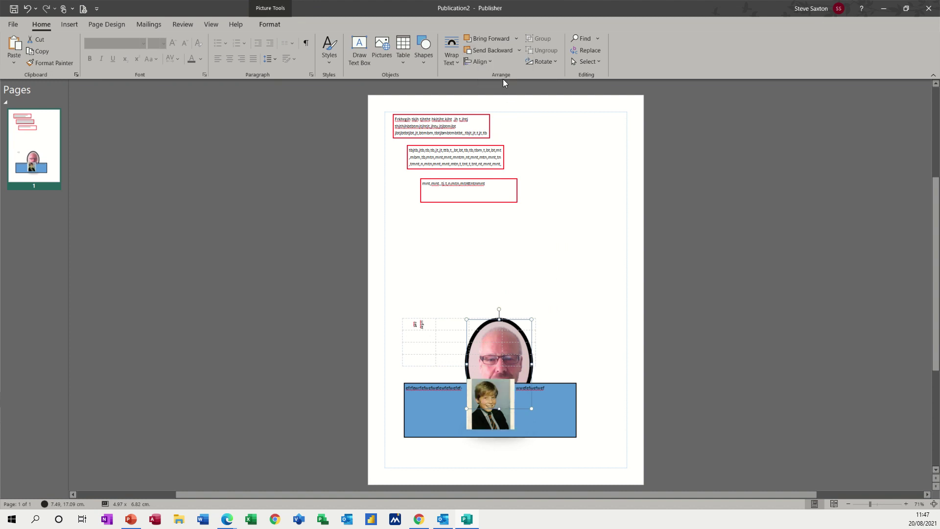
{"action": "left_click", "coordinate": [516, 40]}
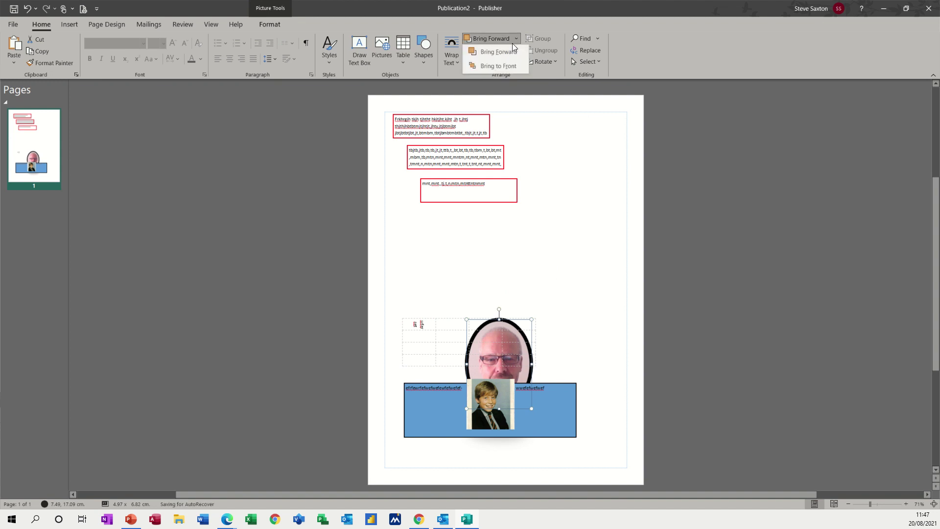
{"action": "left_click", "coordinate": [497, 66]}
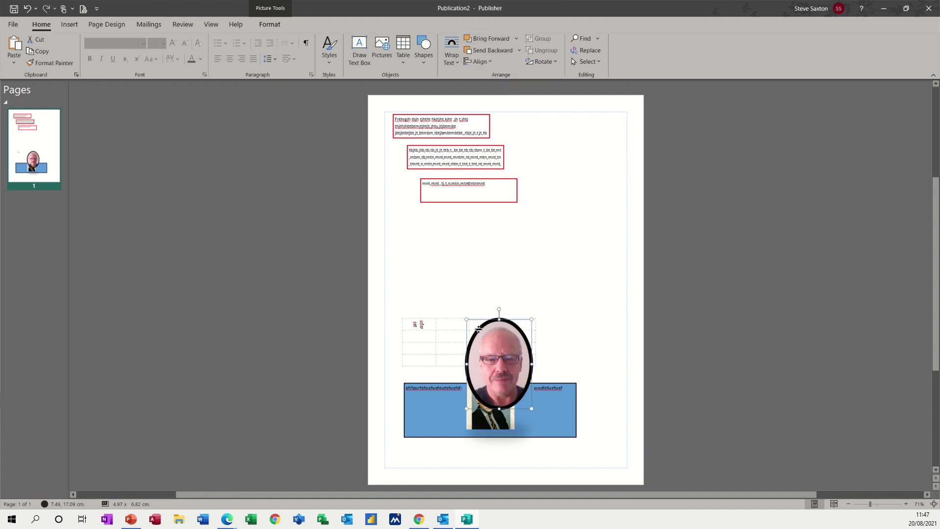
{"action": "left_click", "coordinate": [480, 423]}
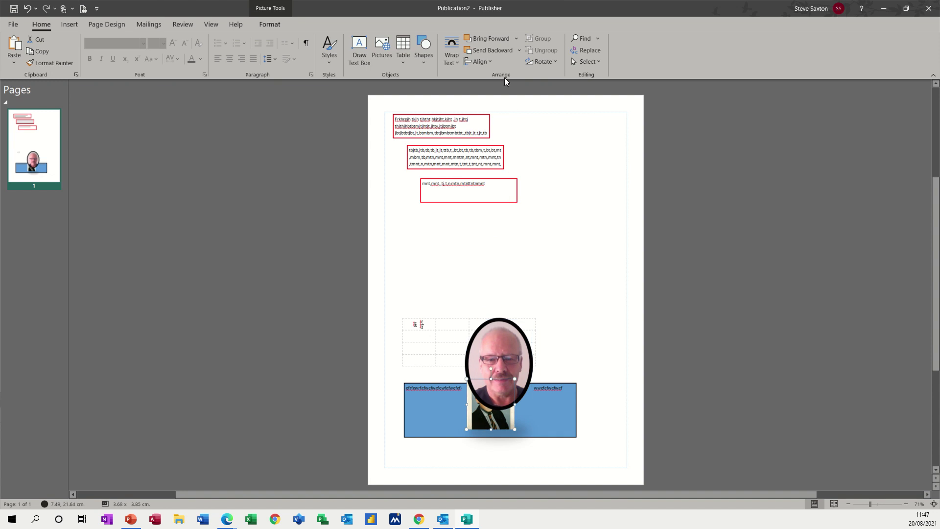
{"action": "left_click", "coordinate": [485, 39]}
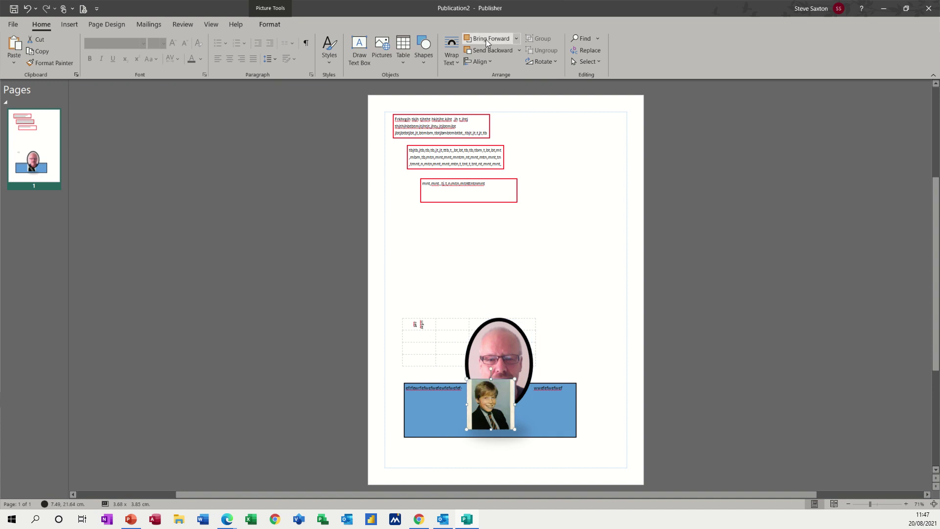